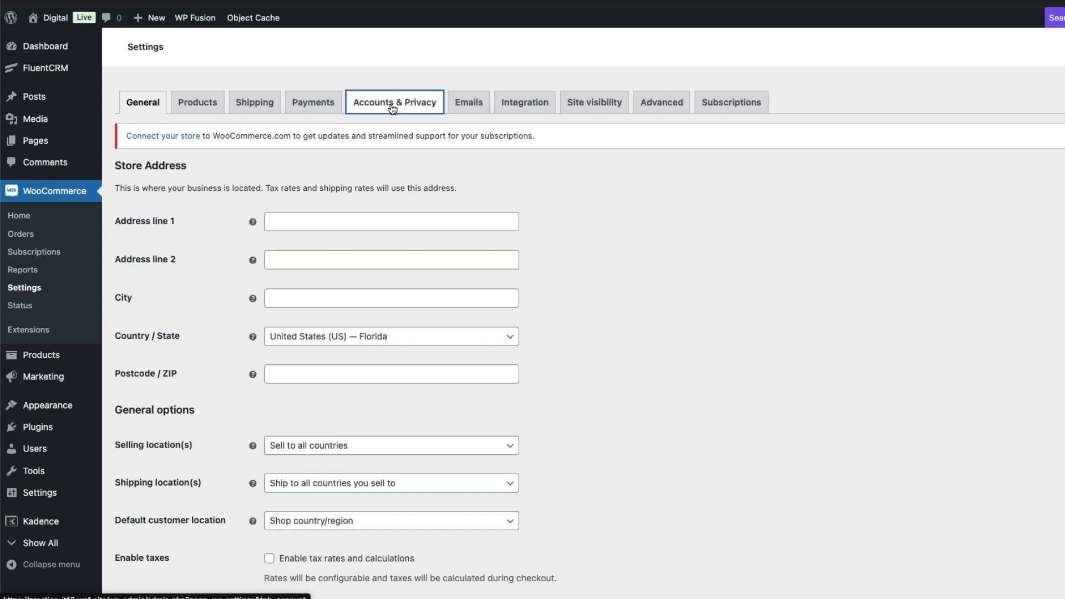
Review the Account creation options in WooCommerce's Accounts & Privacy settings
click(392, 107)
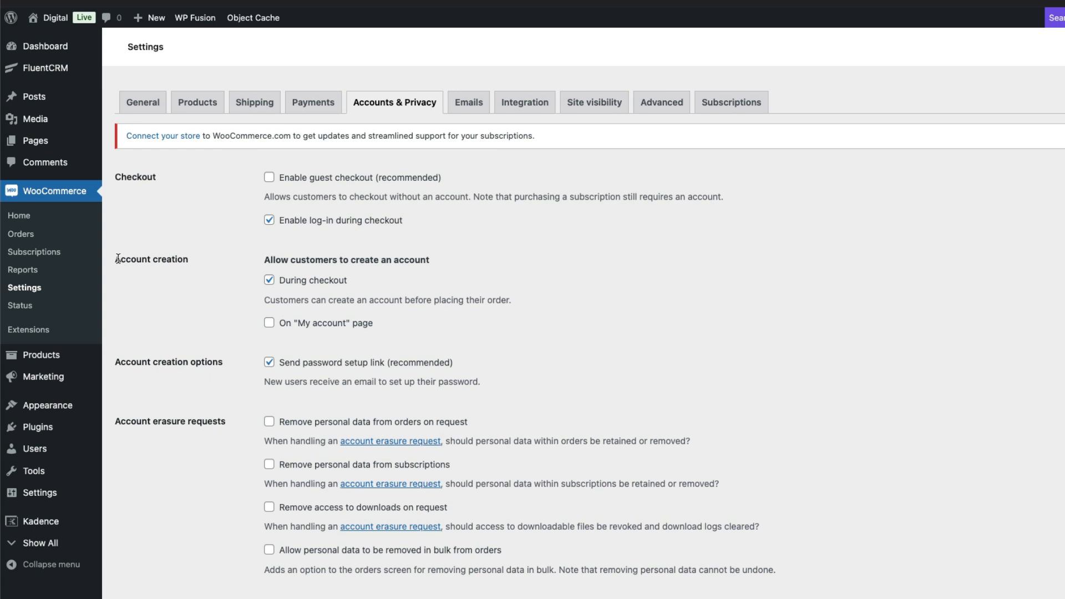
drag(115, 259, 205, 262)
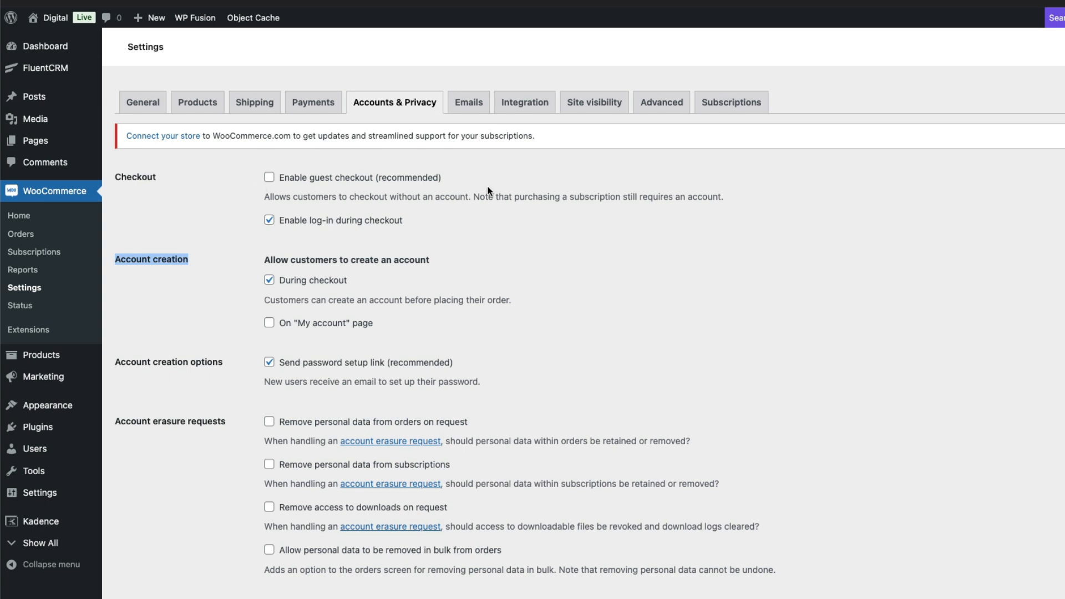
click(183, 473)
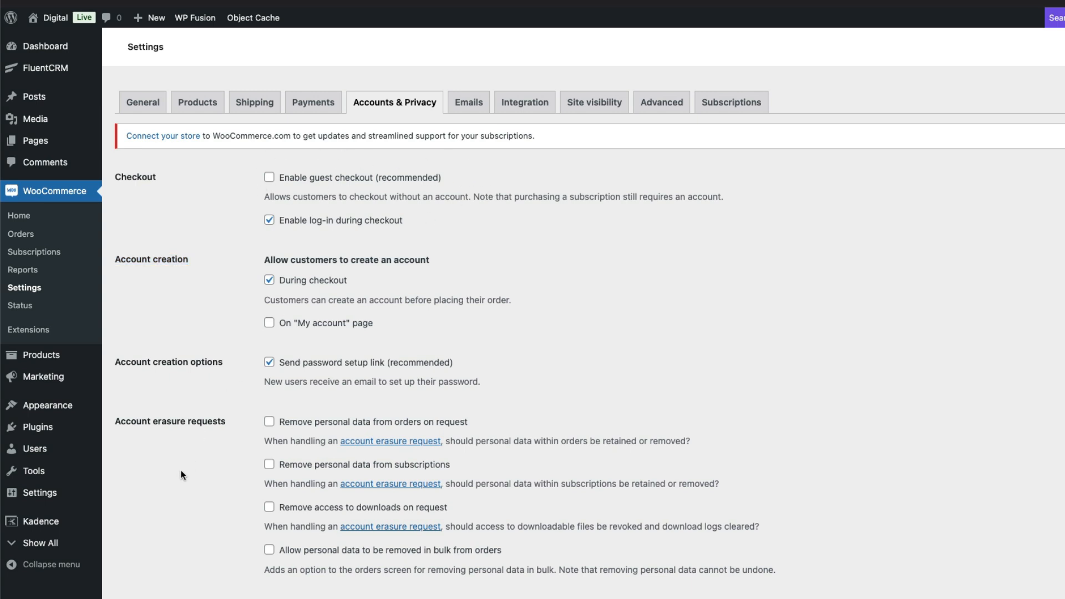
Open the WordPress General Settings and examine the Membership registration option and the new user default role
mouse_move(45, 496)
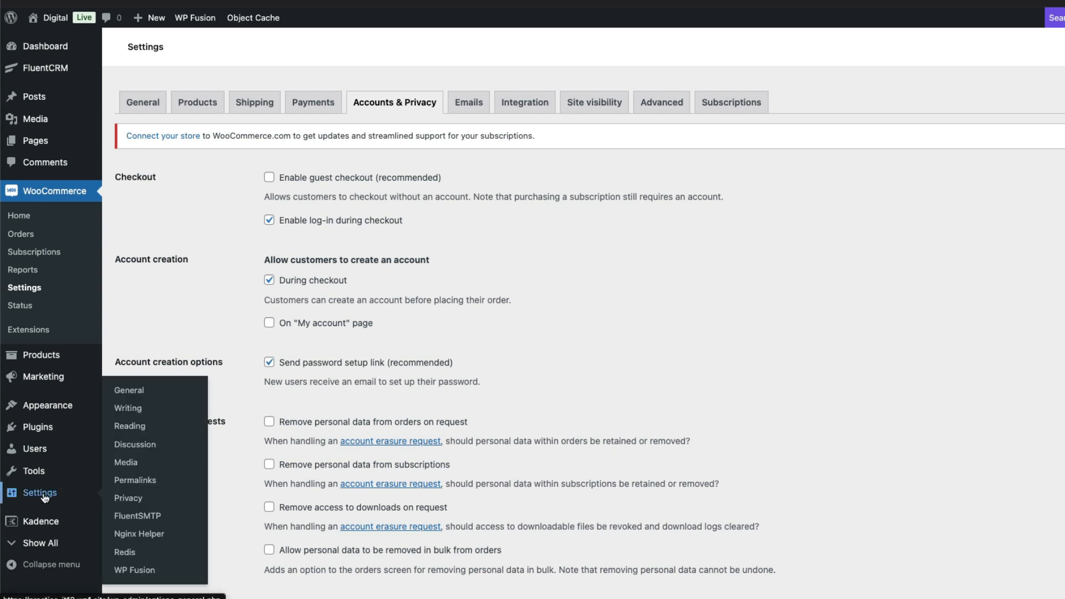
click(131, 389)
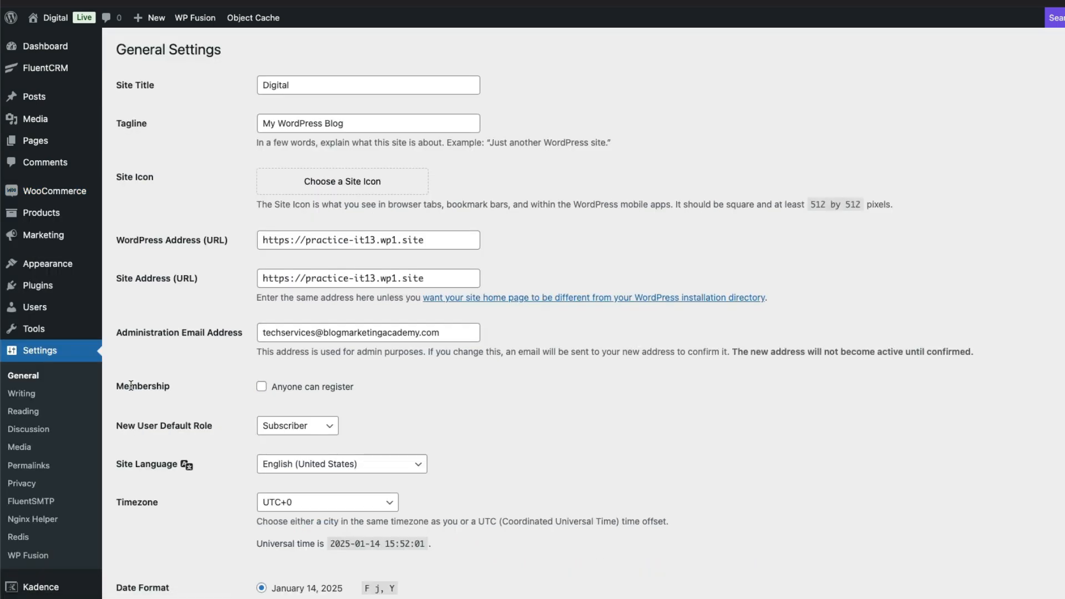
scroll(132, 382, down, 1)
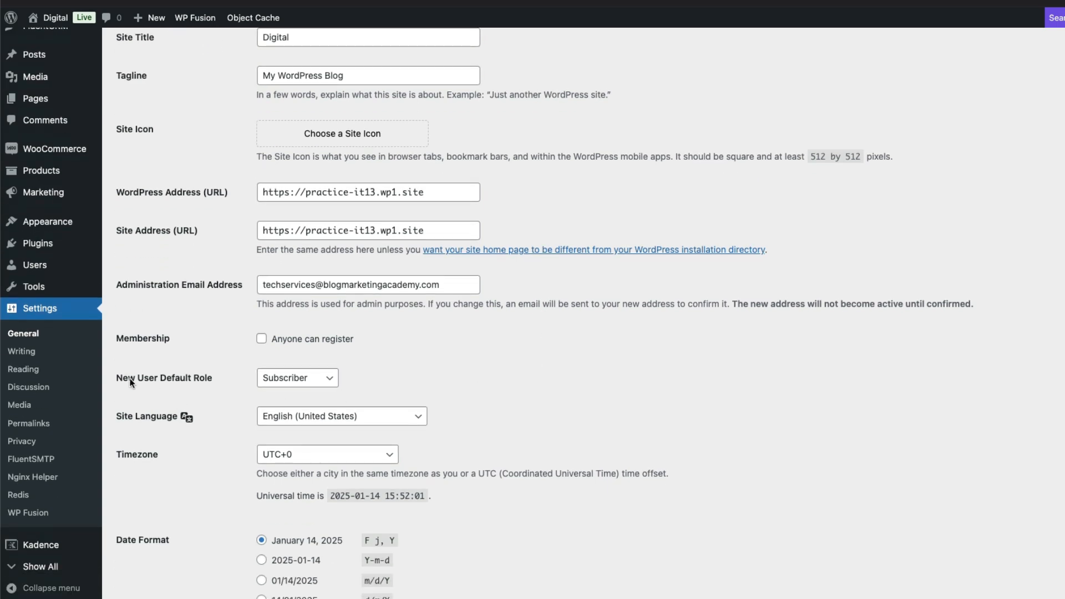
double_click(126, 338)
click(305, 324)
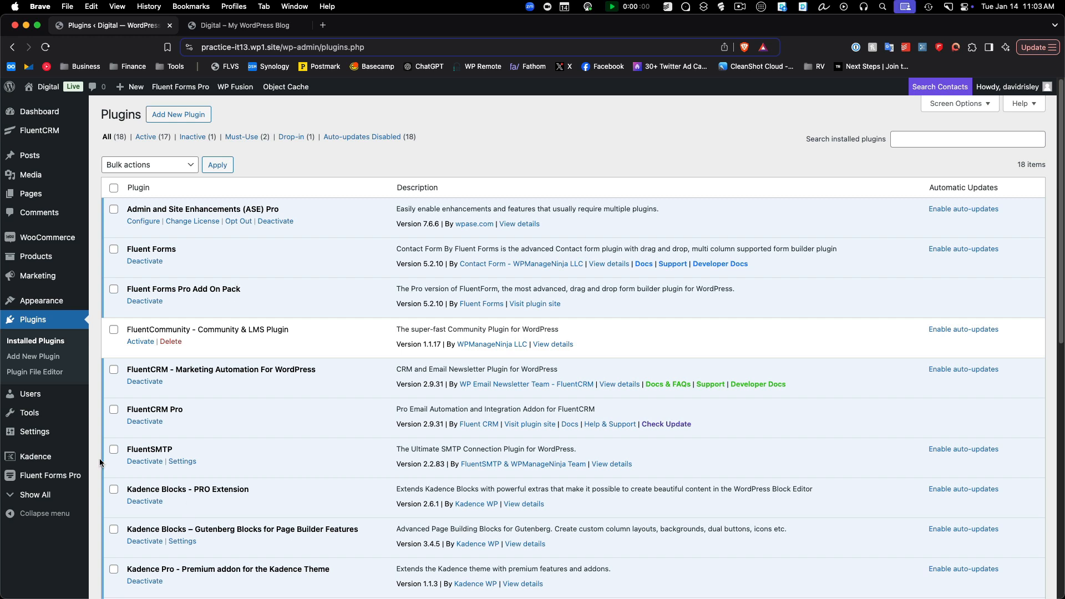
Enable the User Registration or Update module in the Fluent Forms integrations and disable the Landing Pages module
mouse_move(47, 480)
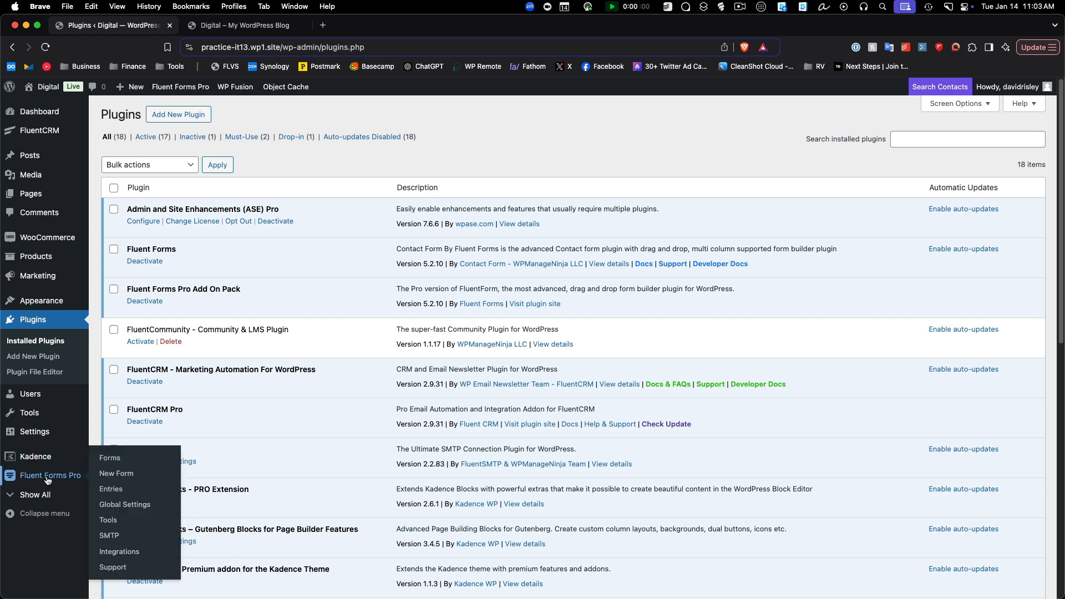
click(116, 552)
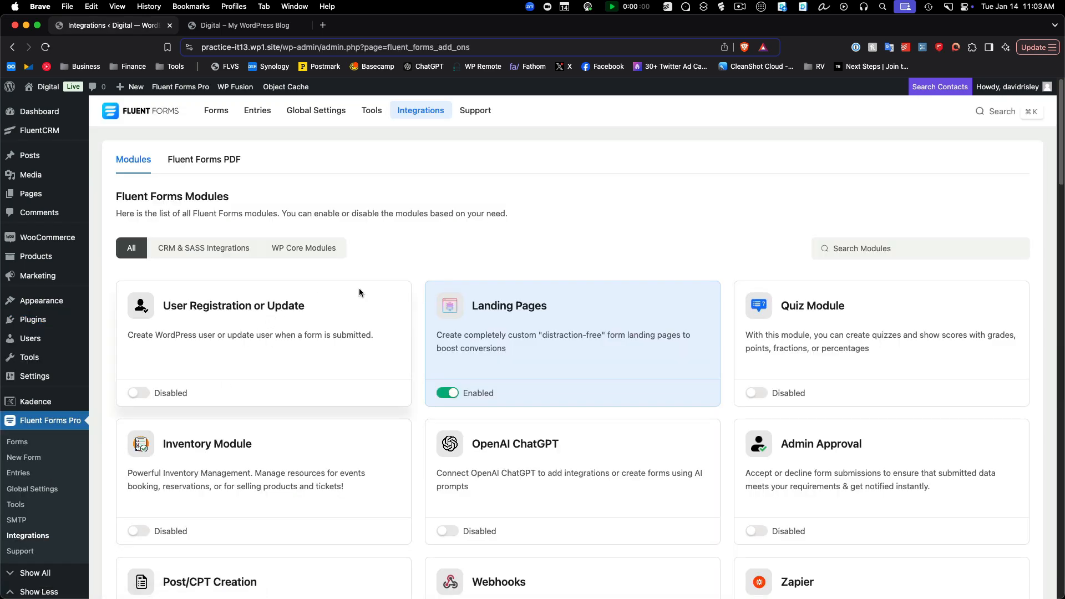
scroll(358, 288, down, 2)
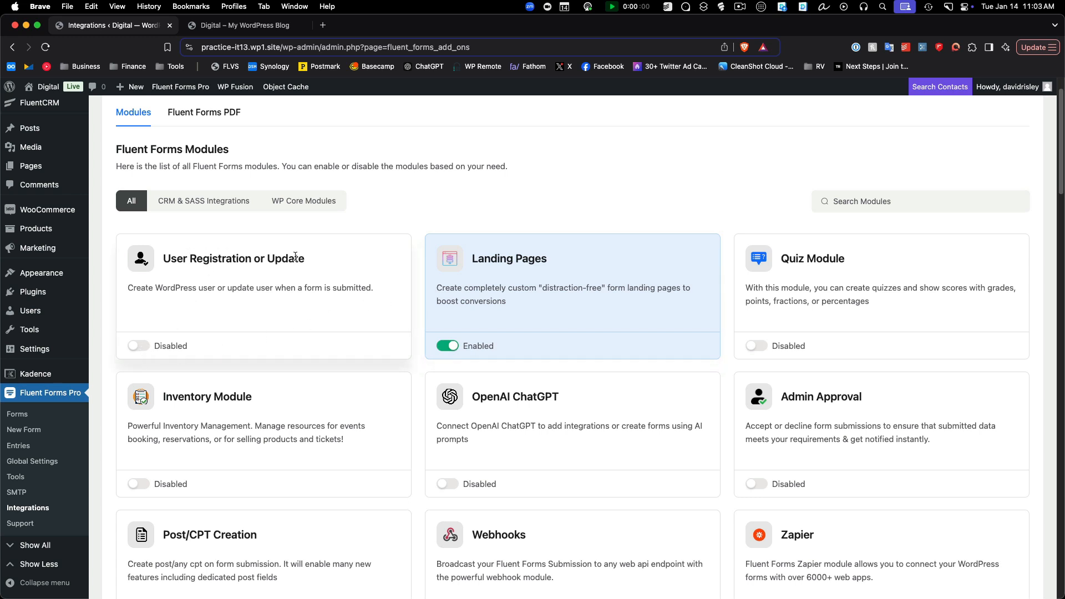
click(145, 346)
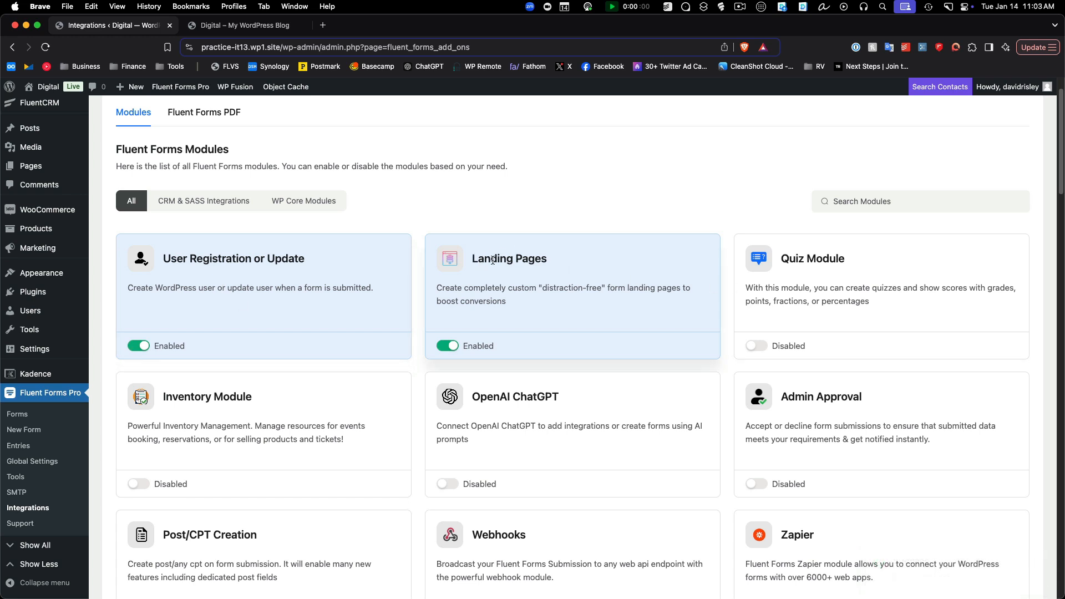
click(447, 346)
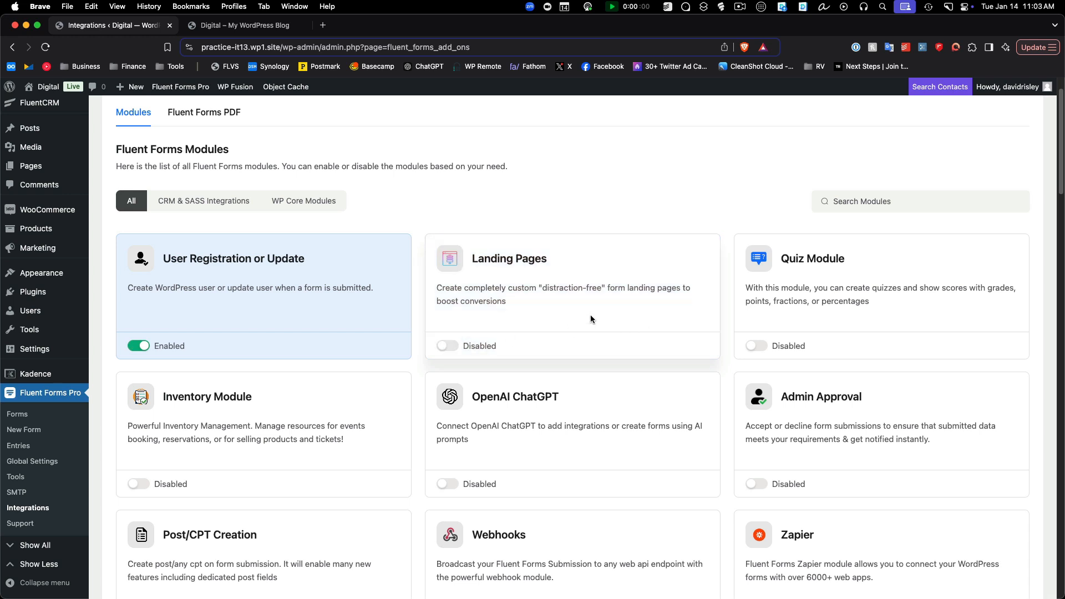
scroll(610, 317, down, 2)
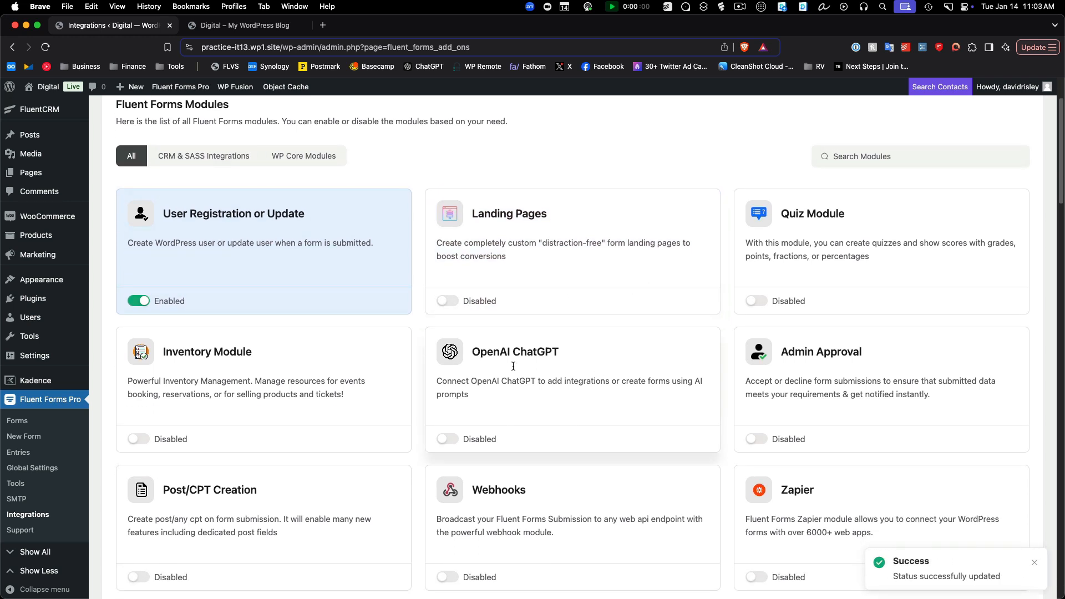
scroll(513, 366, up, 3)
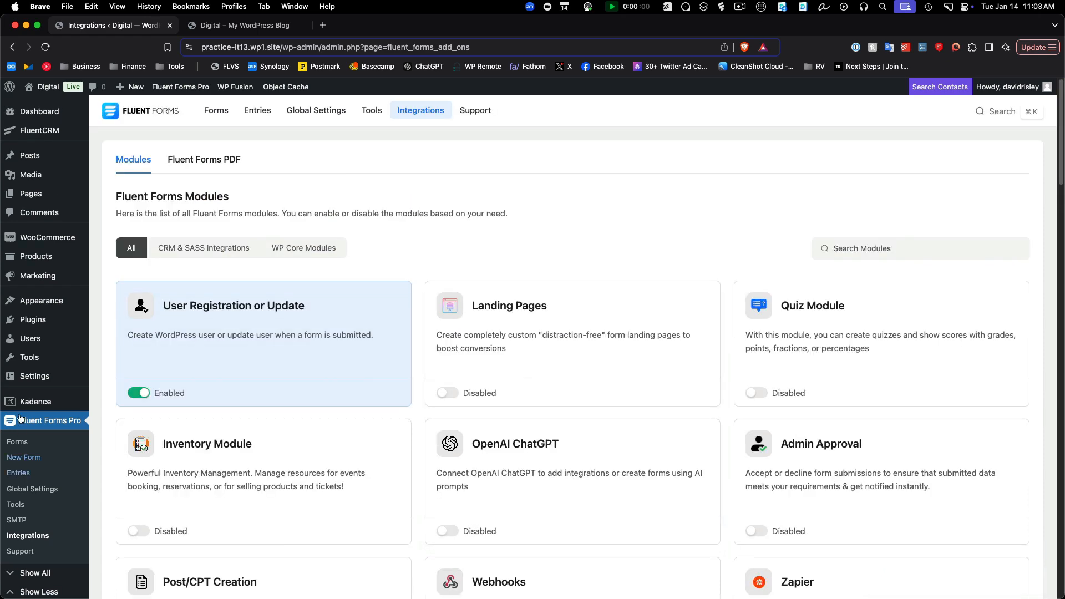
Create a new blank form in Fluent Forms
click(17, 442)
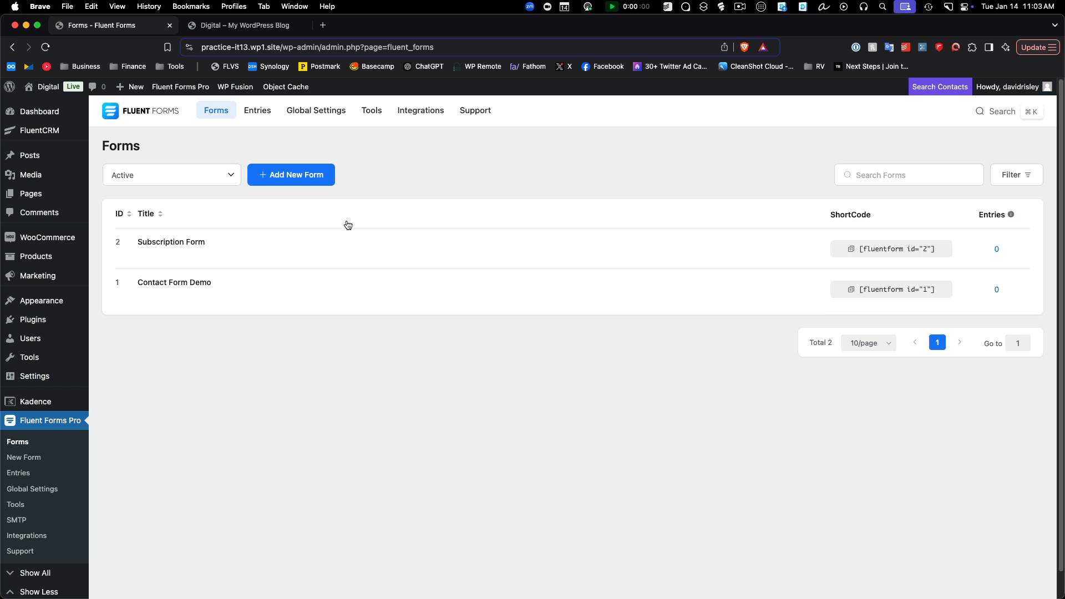
click(284, 175)
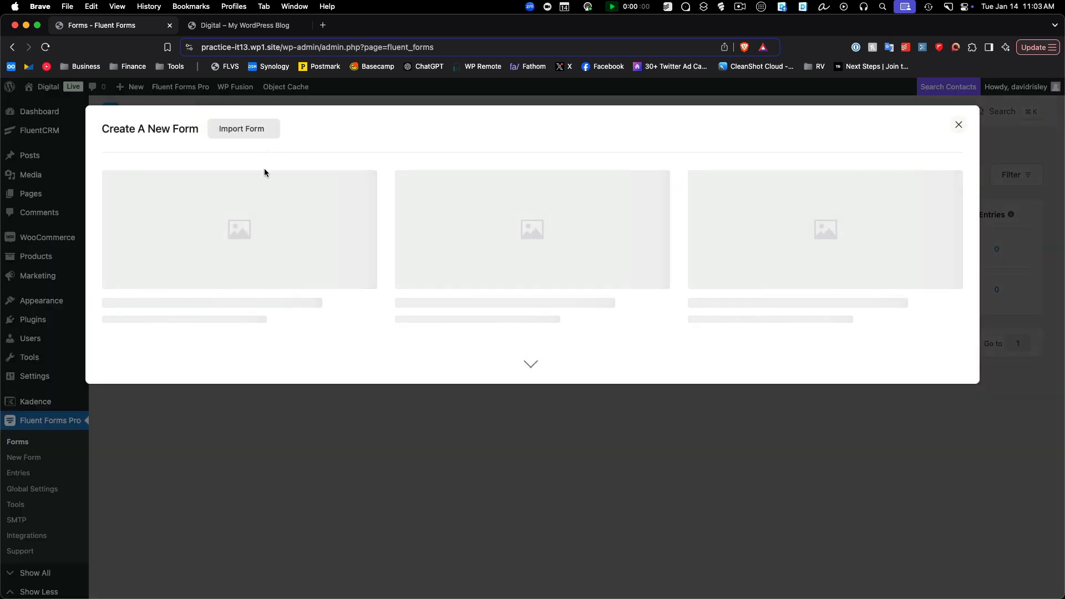
click(236, 283)
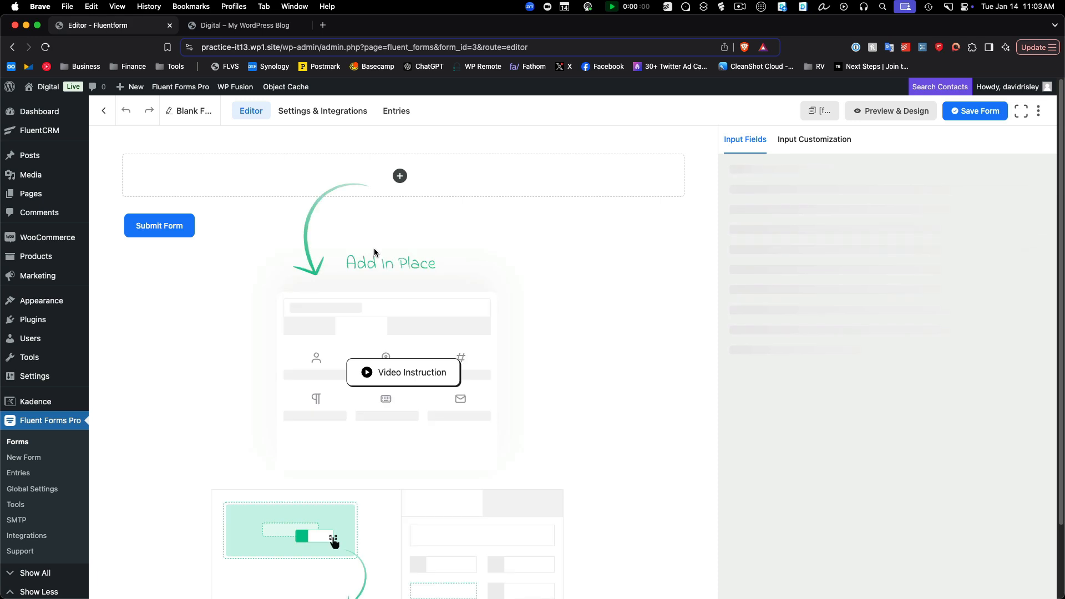
Rename the blank form to "Free Member Registration"
click(171, 111)
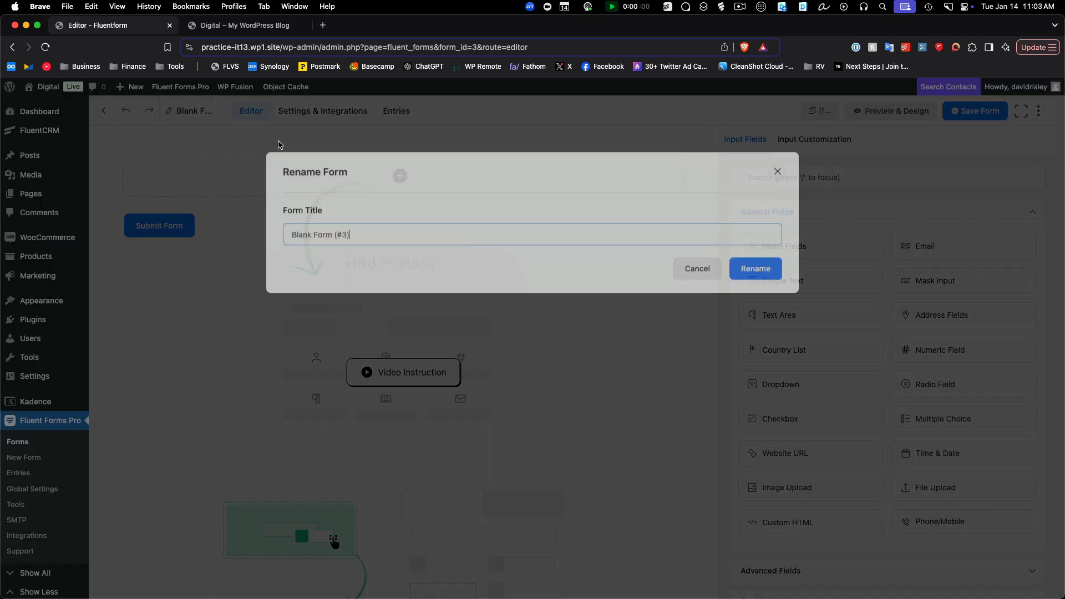
key(super+a)
text(F)
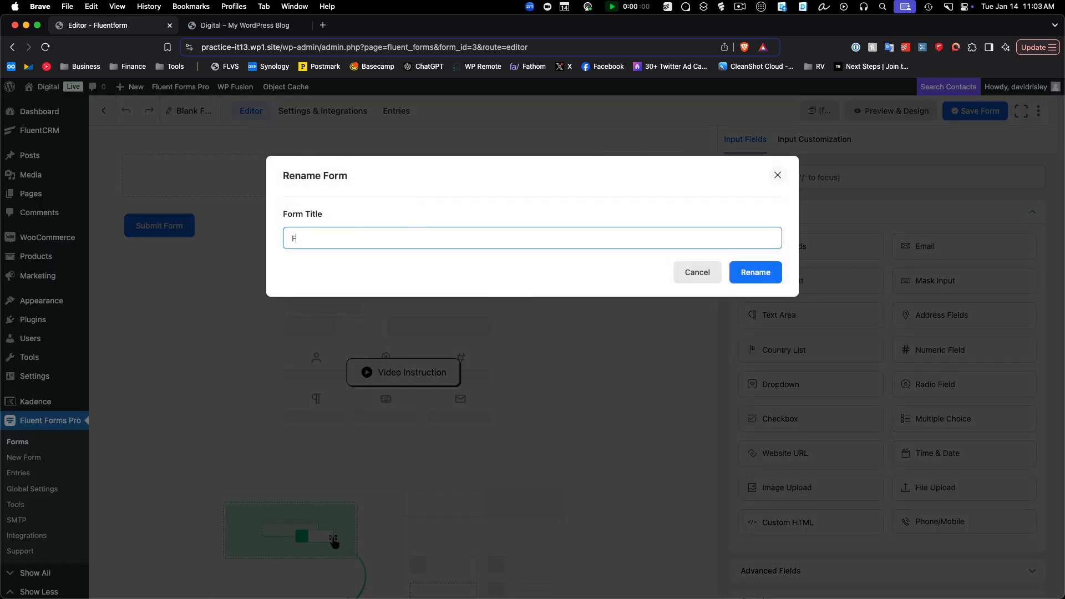
text(ree Member Registration)
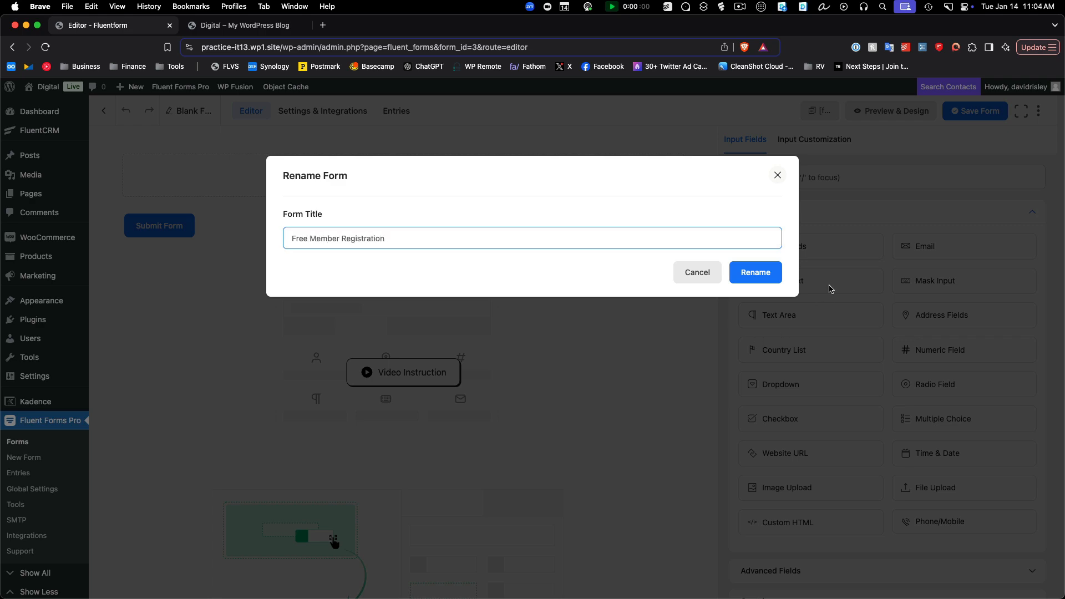
click(767, 271)
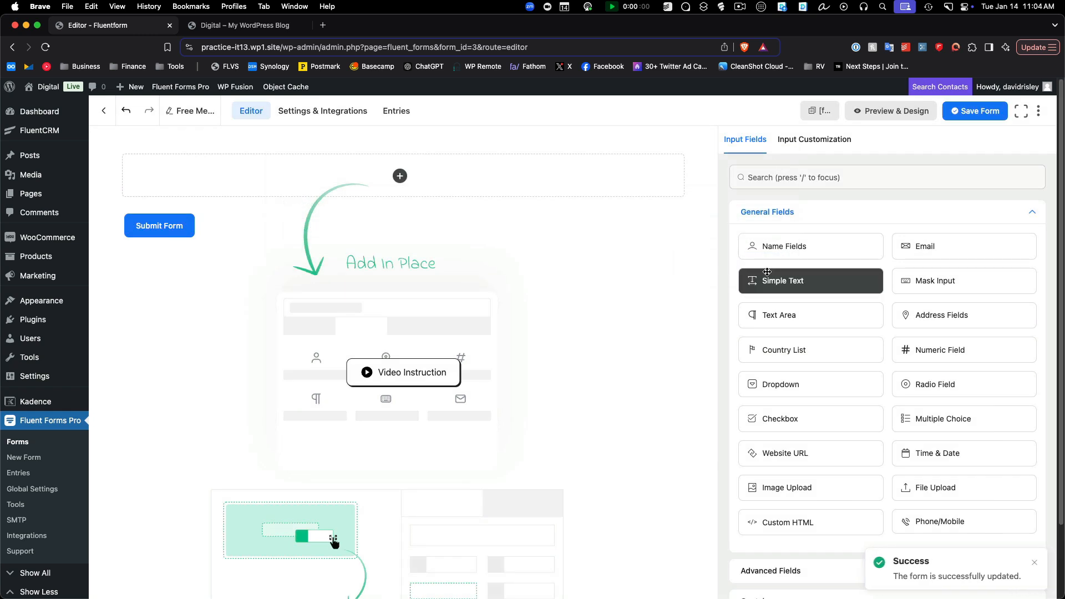
Add the Name Fields and an Email field to the registration form
scroll(809, 388, down, 3)
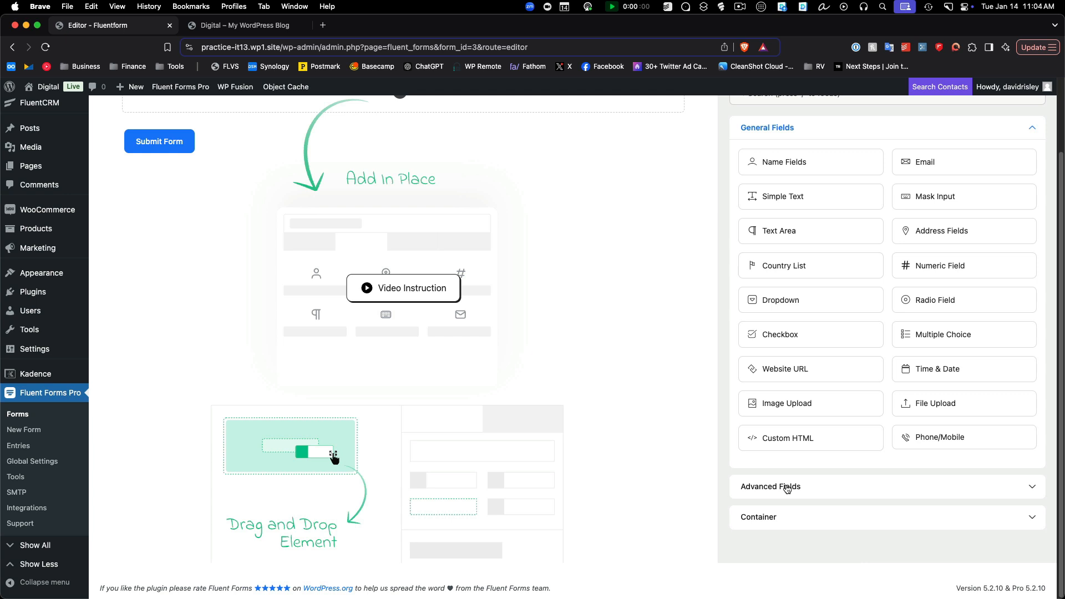
scroll(786, 489, up, 3)
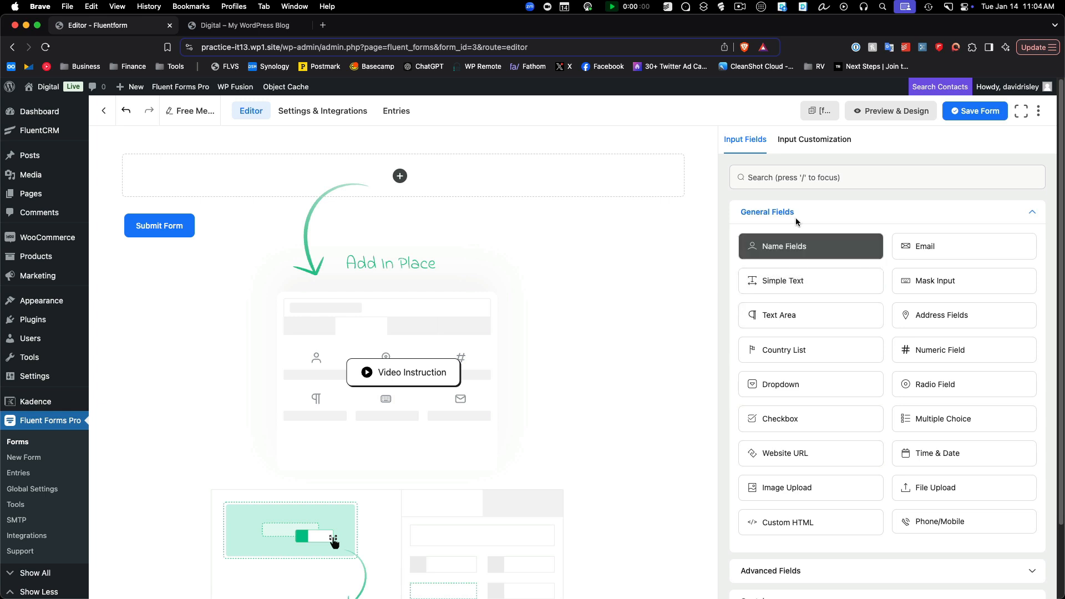
click(794, 251)
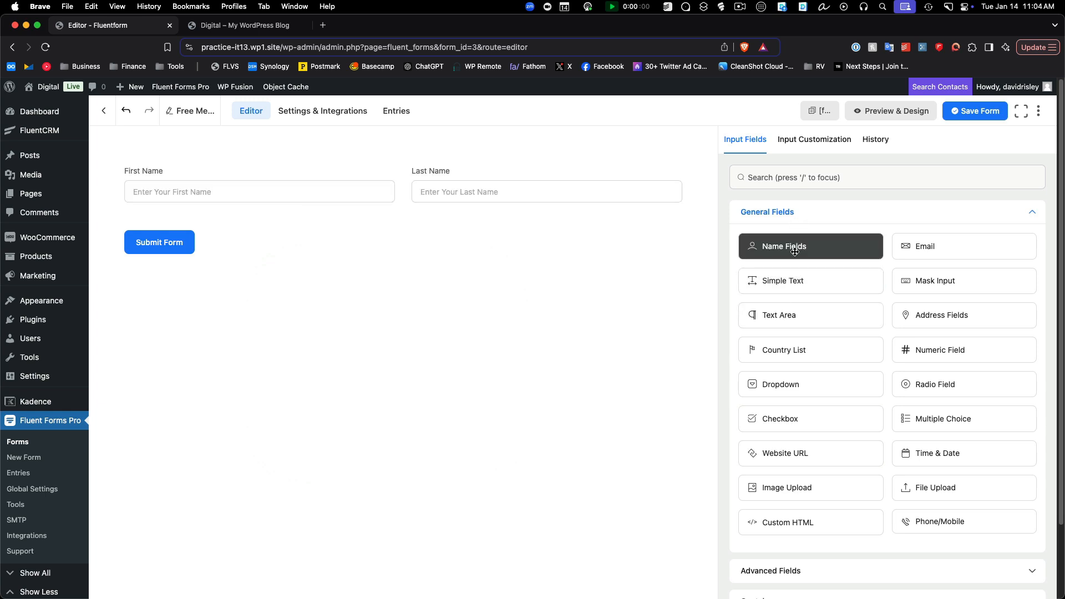
click(967, 252)
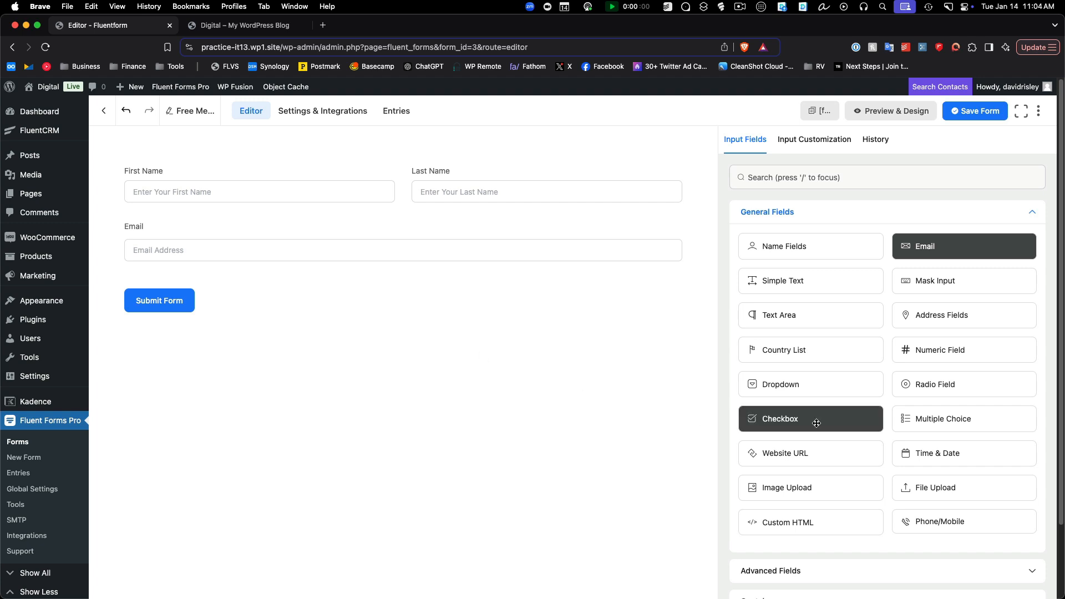
Add a Password field from the advanced fields below the Email field
scroll(810, 418, down, 3)
click(787, 499)
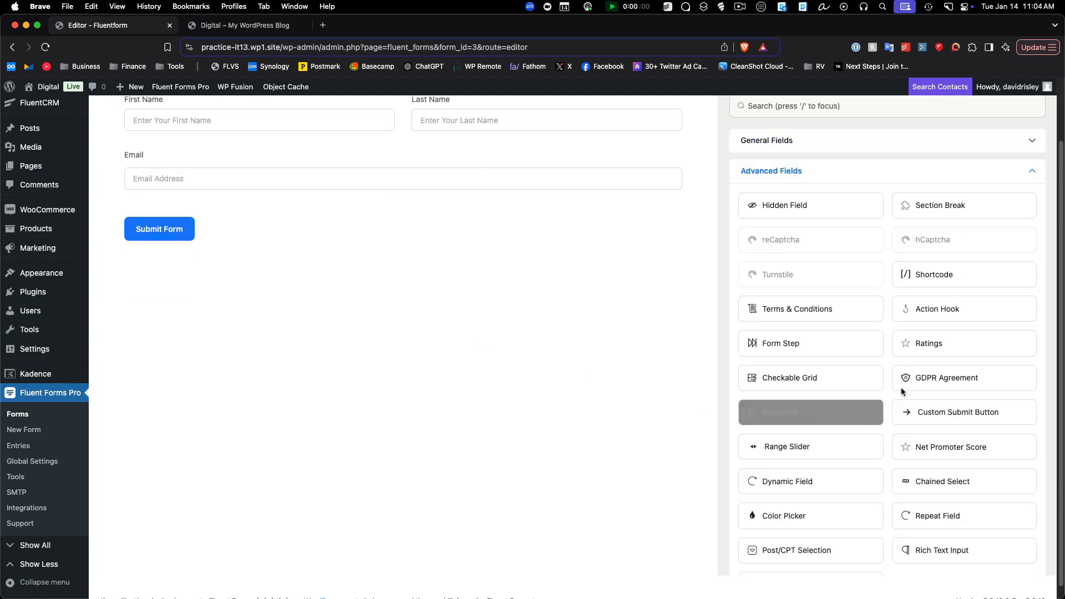
scroll(884, 397, down, 3)
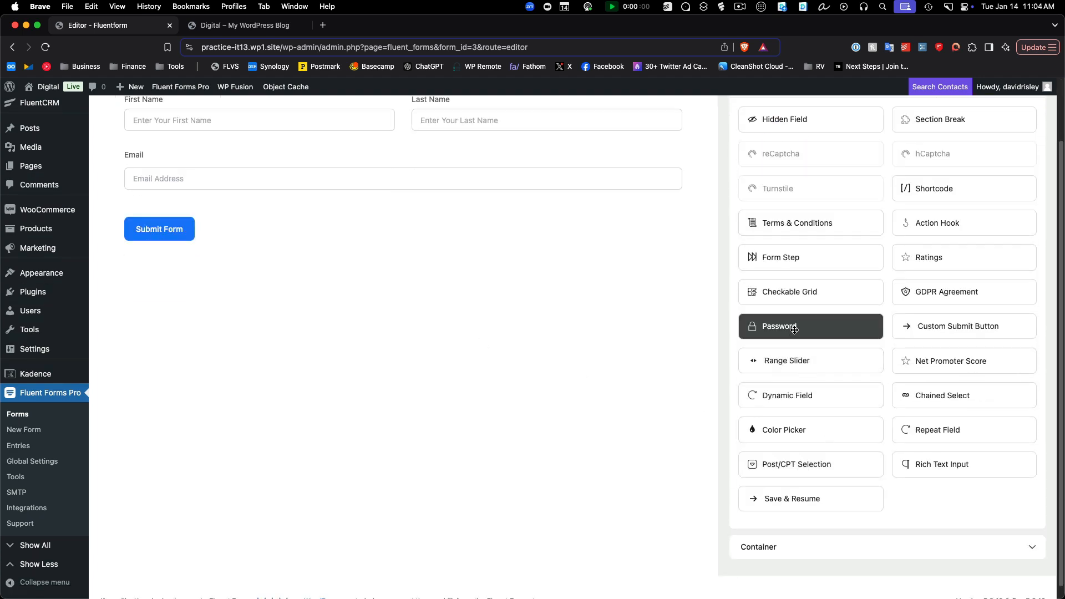
drag(798, 327, 459, 192)
scroll(449, 499, up, 3)
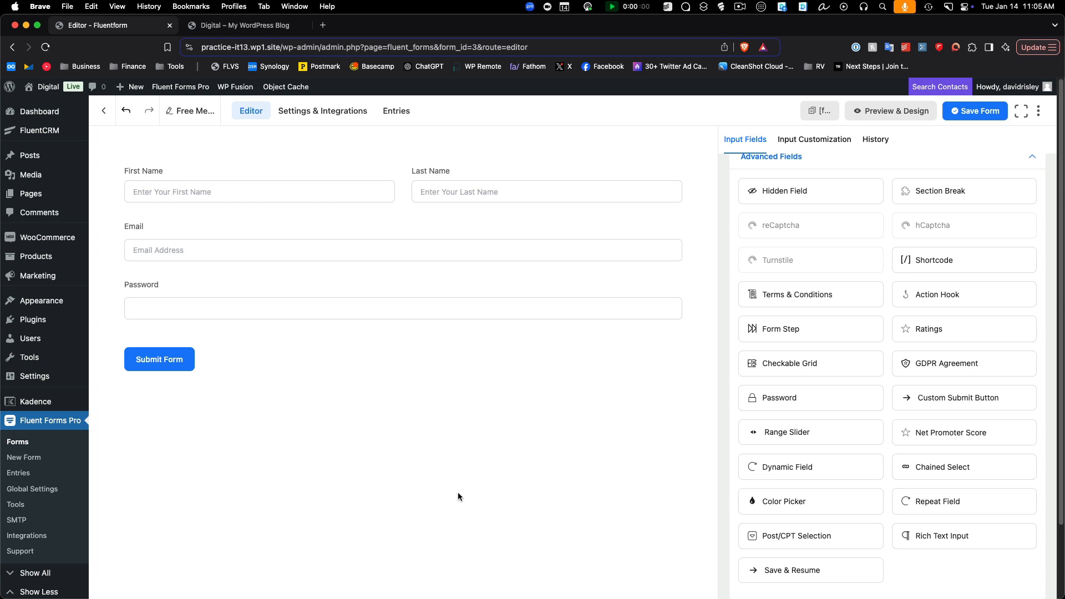
Inspect the Password field's customization options and look through the available advanced fields
mouse_move(255, 283)
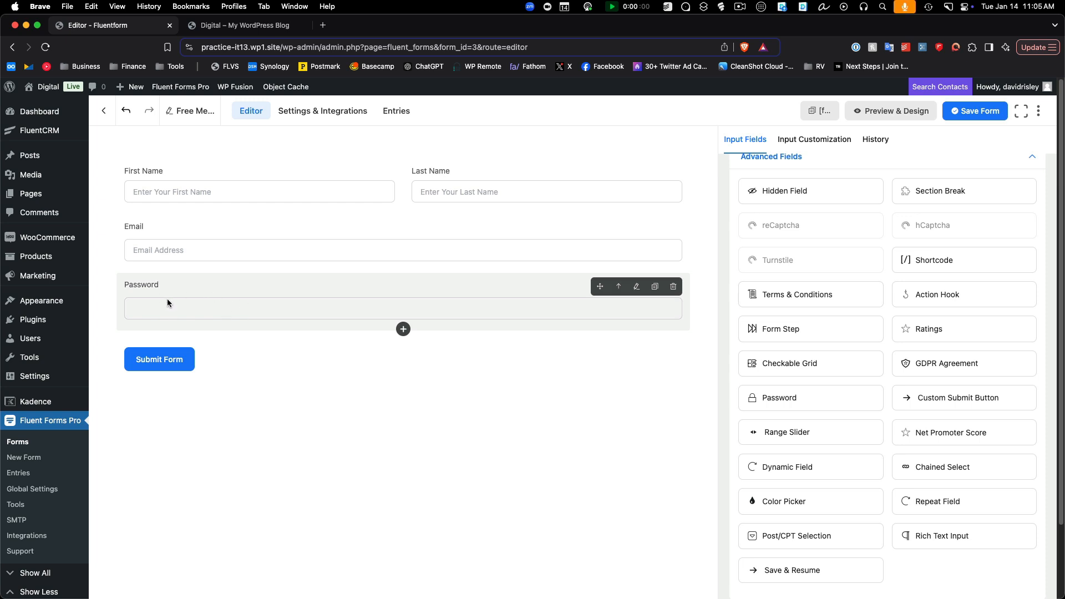
click(186, 286)
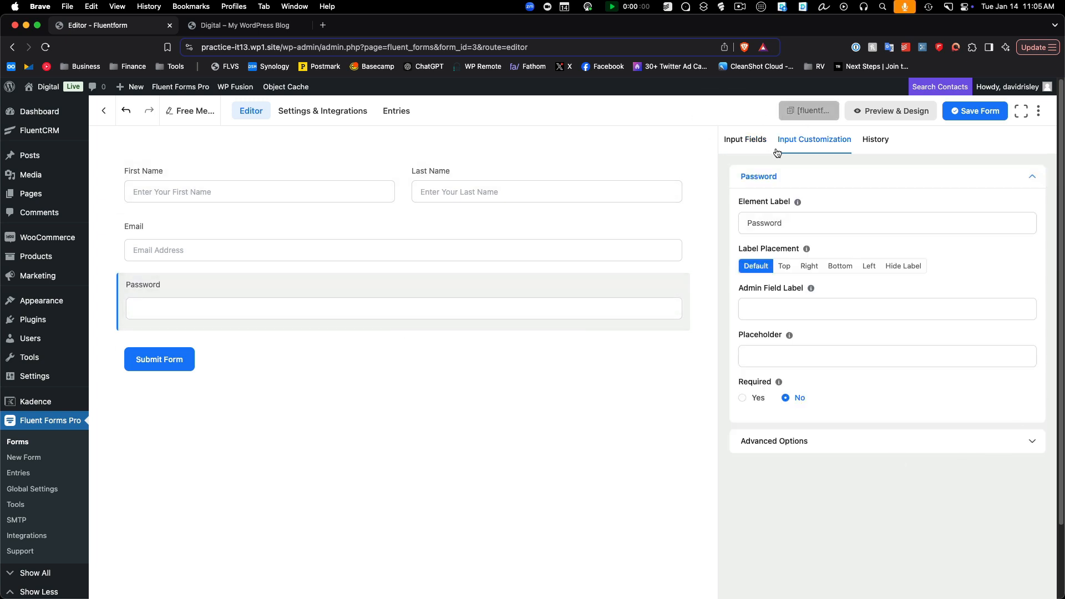
click(745, 140)
scroll(910, 259, down, 2)
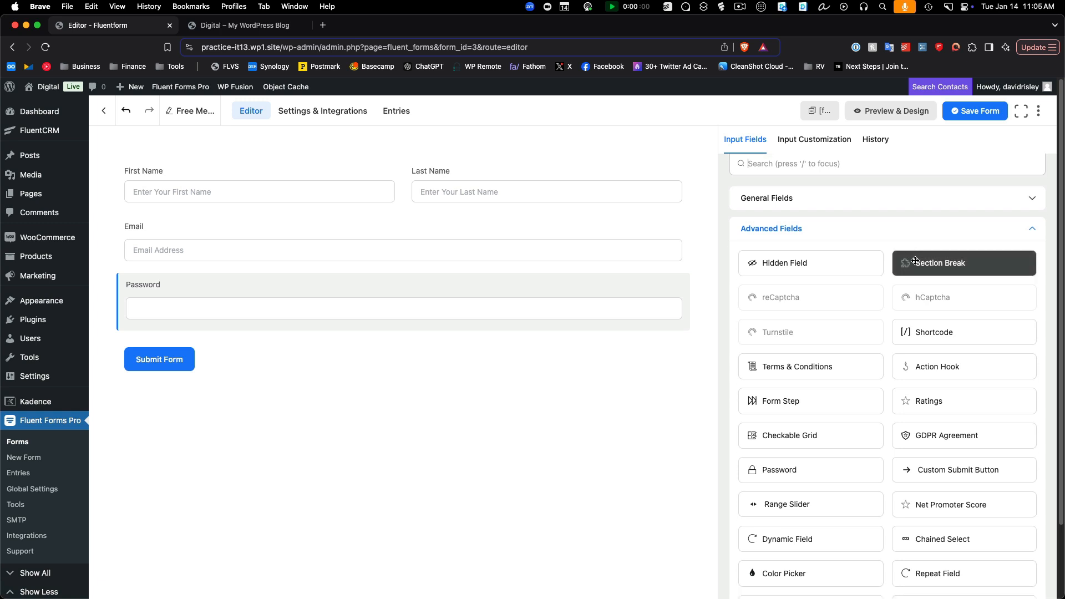
scroll(914, 261, down, 1)
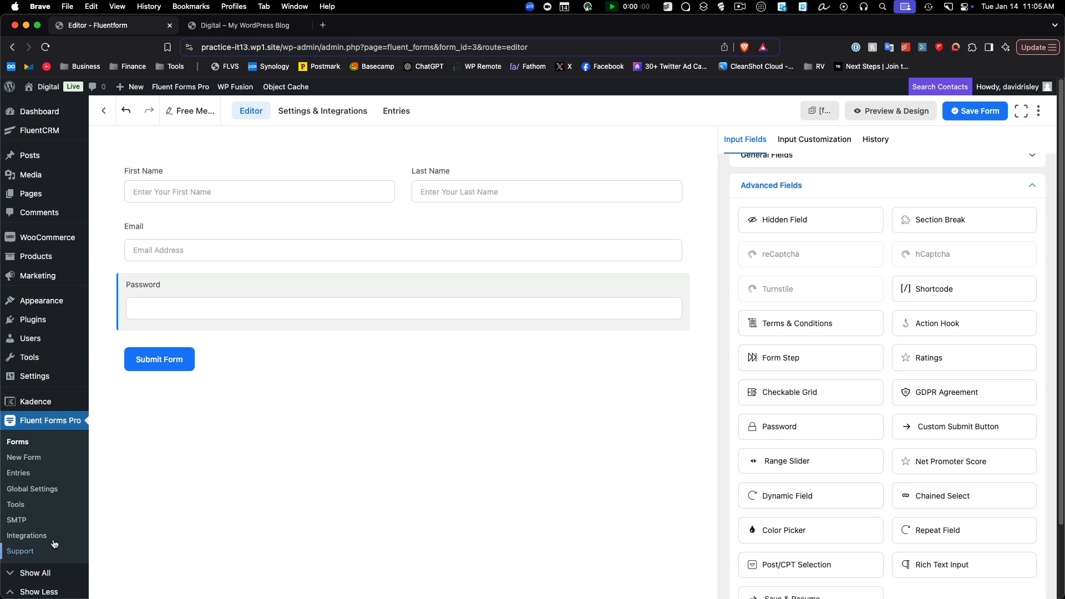
Change the submit button's text to "Create Account"
click(258, 362)
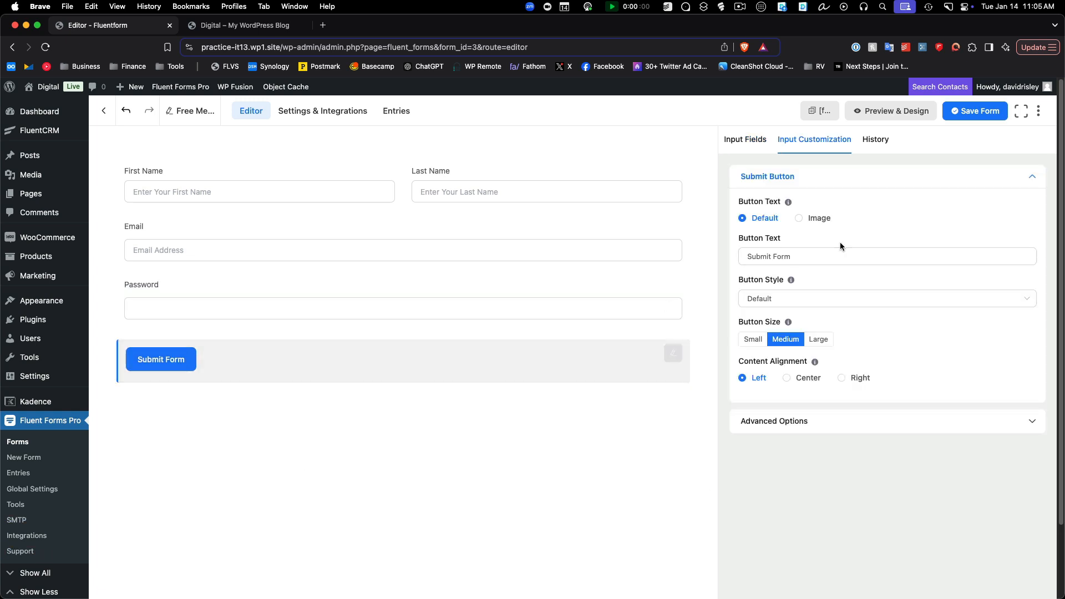
click(807, 256)
key(super+a)
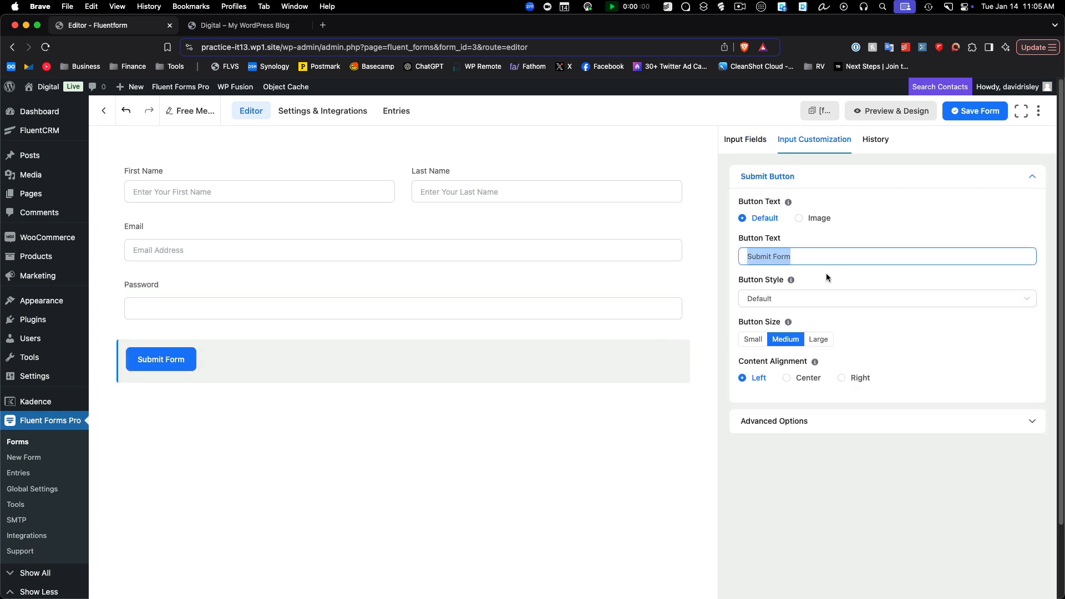
text(Create )
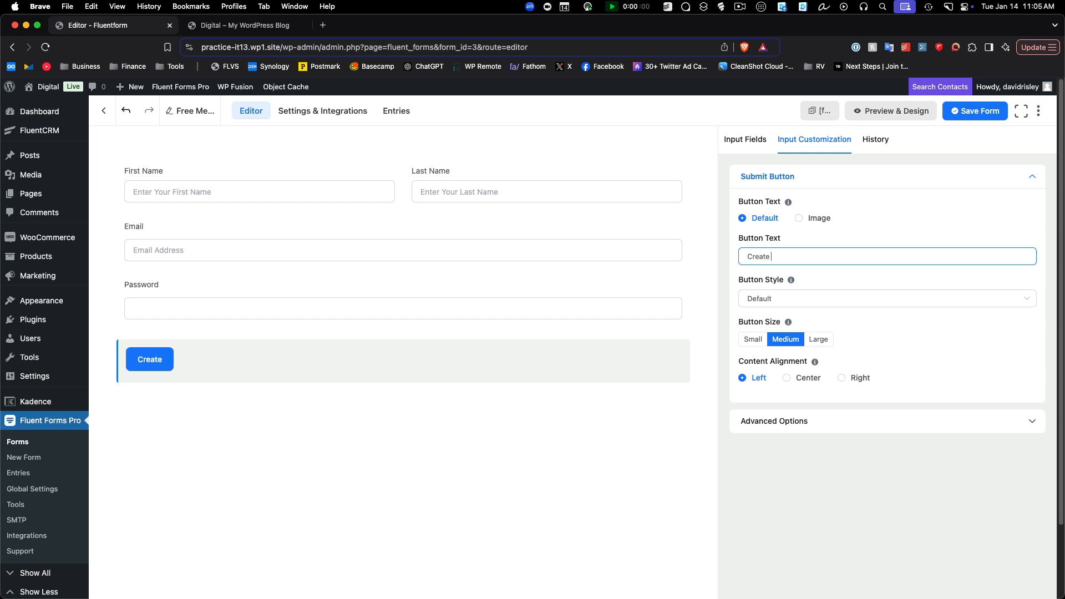
text(Account)
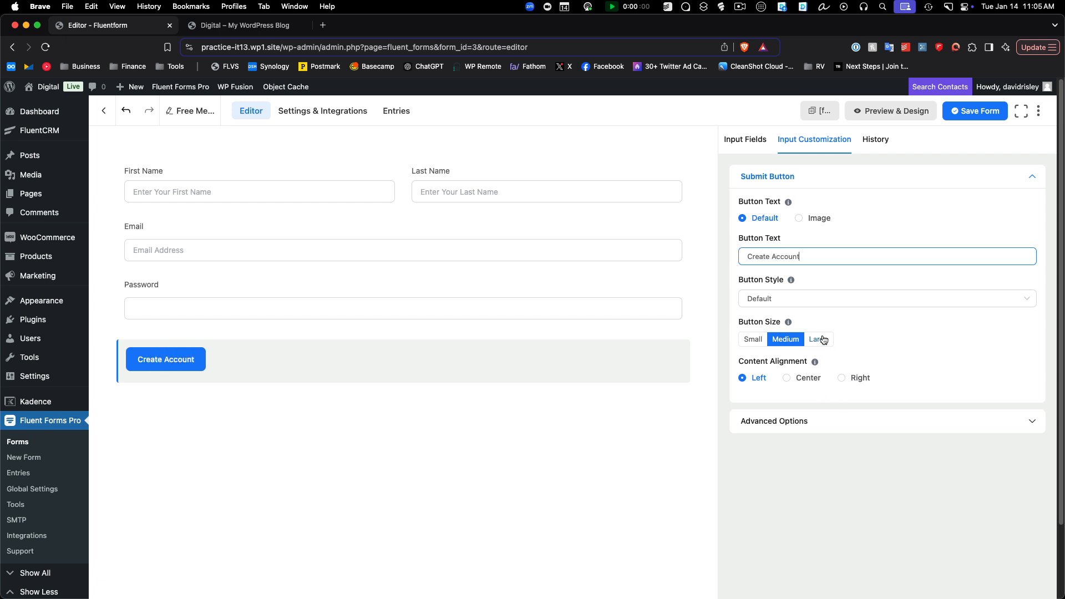
Set the submit button's size to Large with centered alignment, and save the form
click(819, 338)
click(786, 378)
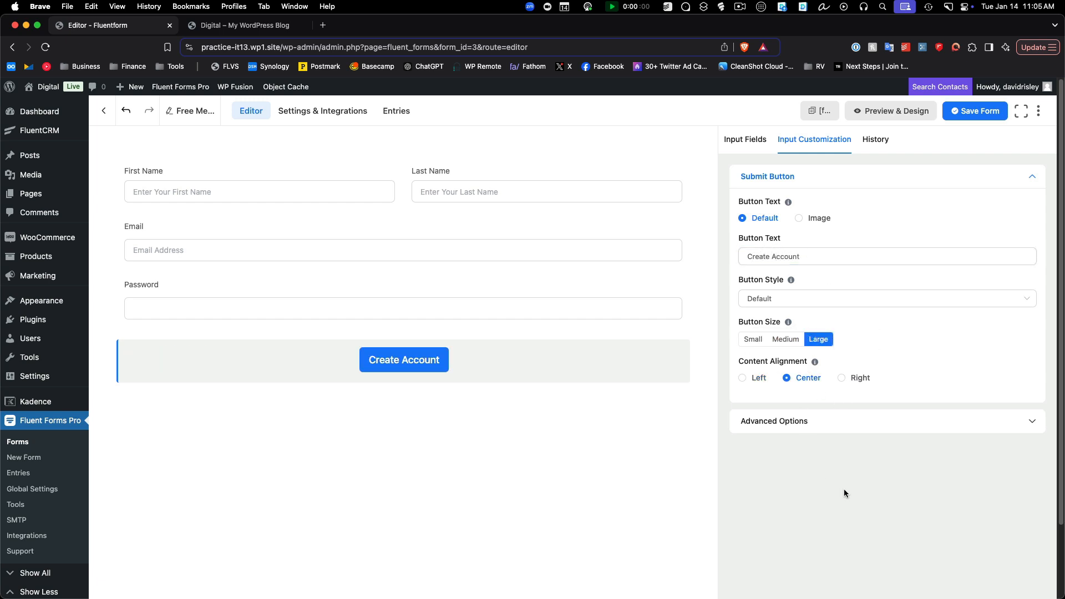
click(974, 111)
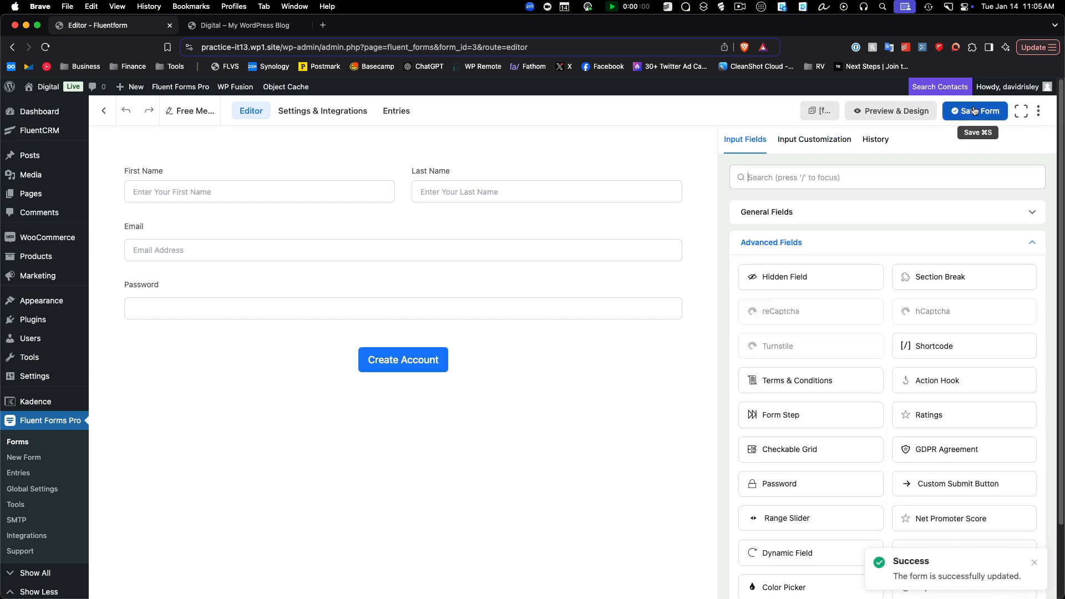
Review the registration form's confirmation settings
click(317, 110)
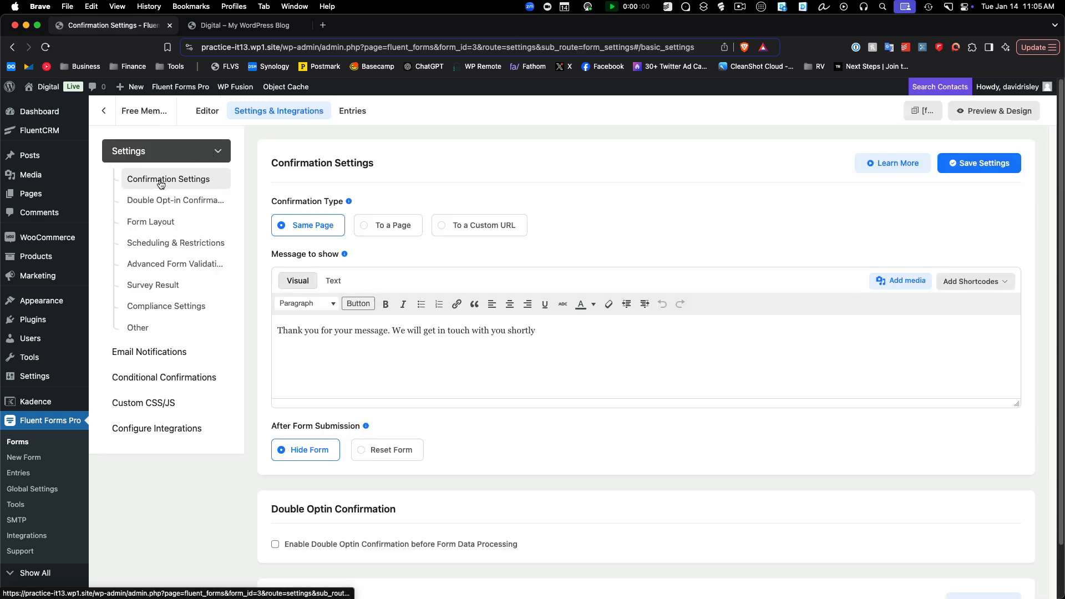
scroll(305, 306, down, 1)
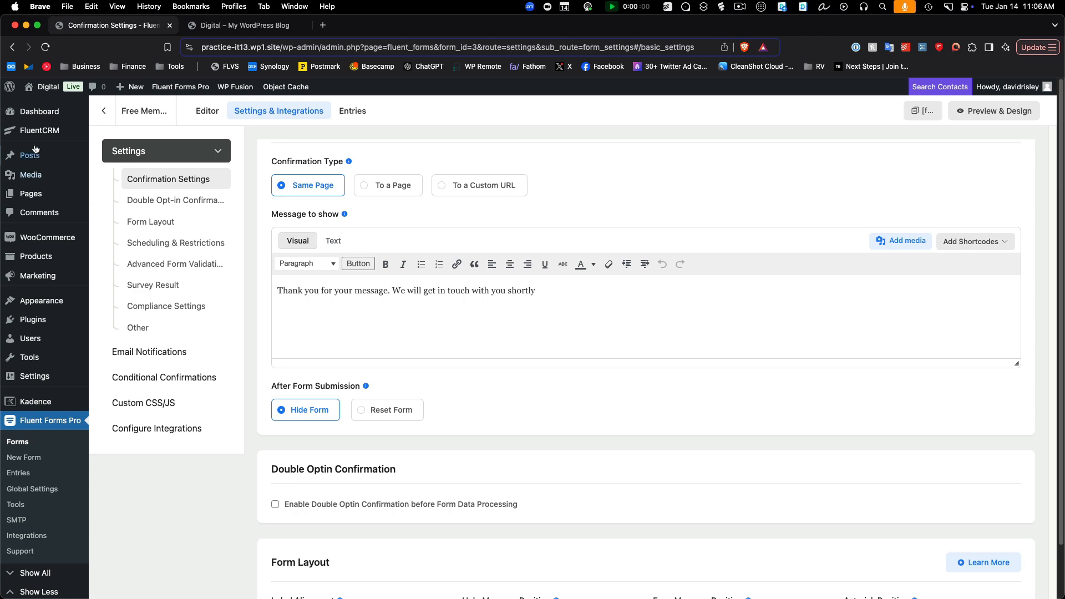
Create a new WordPress page titled "Welcome"
mouse_move(30, 194)
click(109, 197)
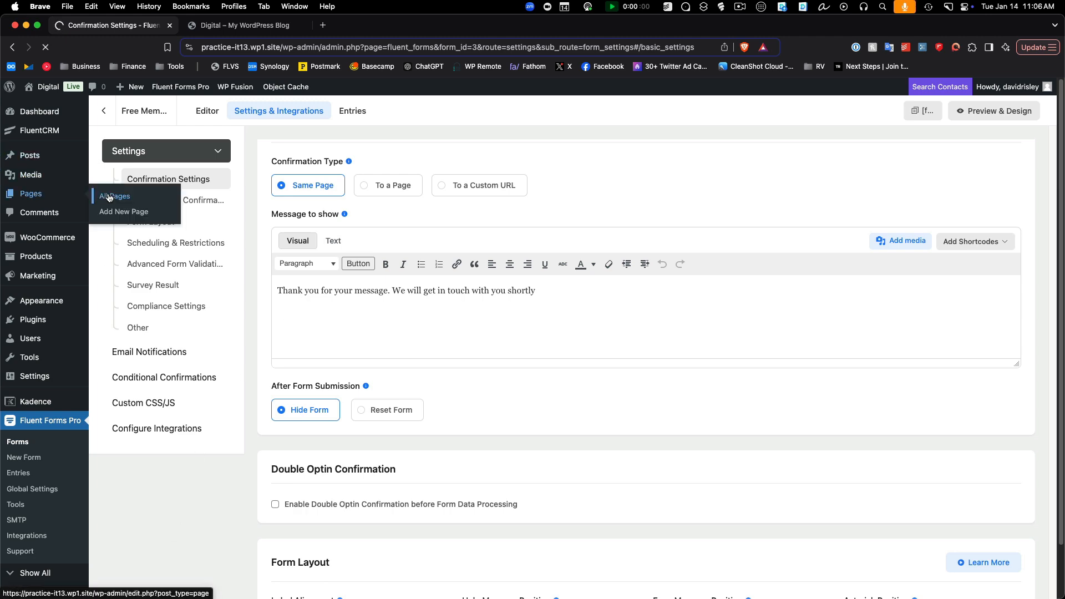
scroll(551, 502, down, 3)
scroll(551, 504, down, 5)
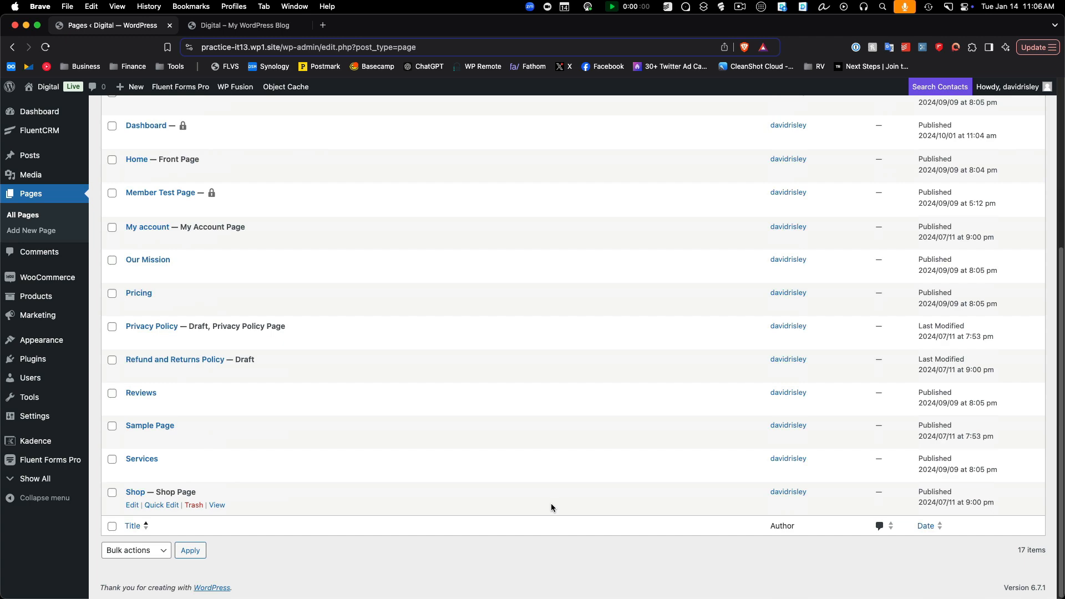
scroll(538, 491, up, 10)
click(170, 114)
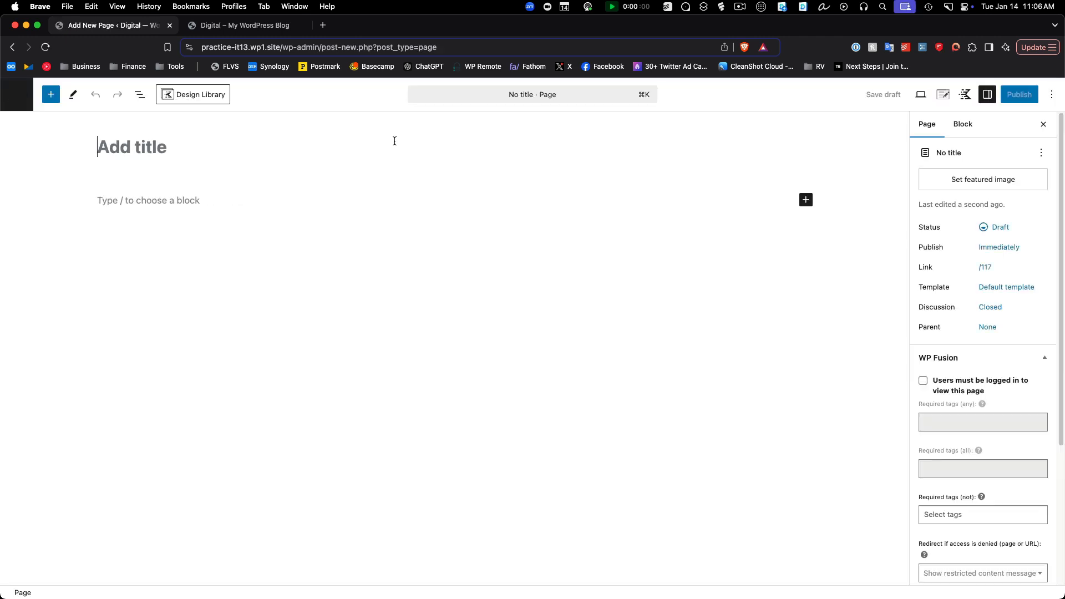
text(Welcome)
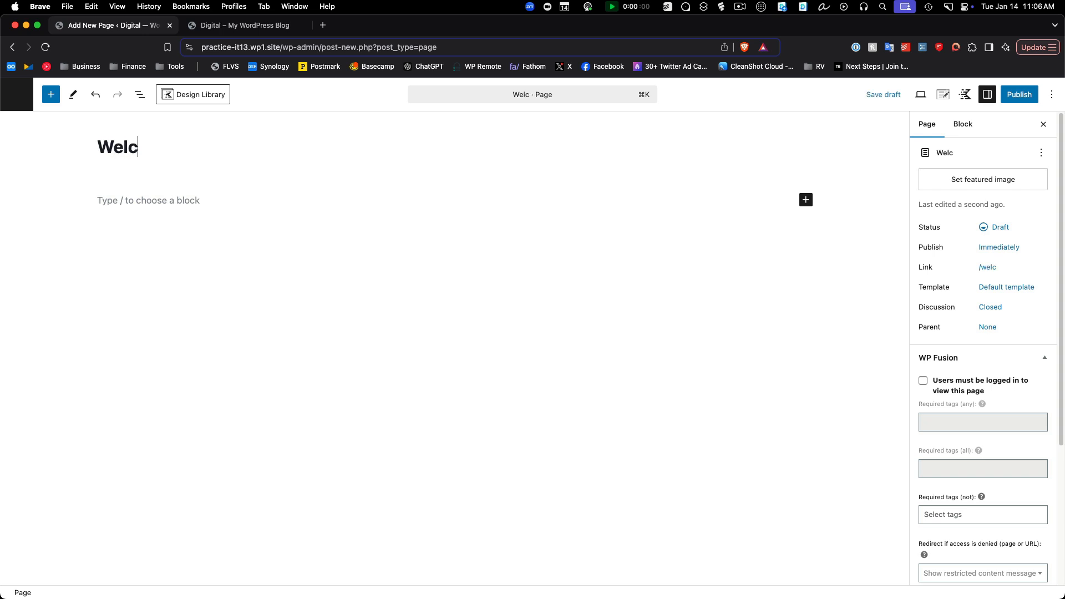
Add the paragraph "This is the page people will see after they create an account." to the Welcome page and publish it
click(221, 198)
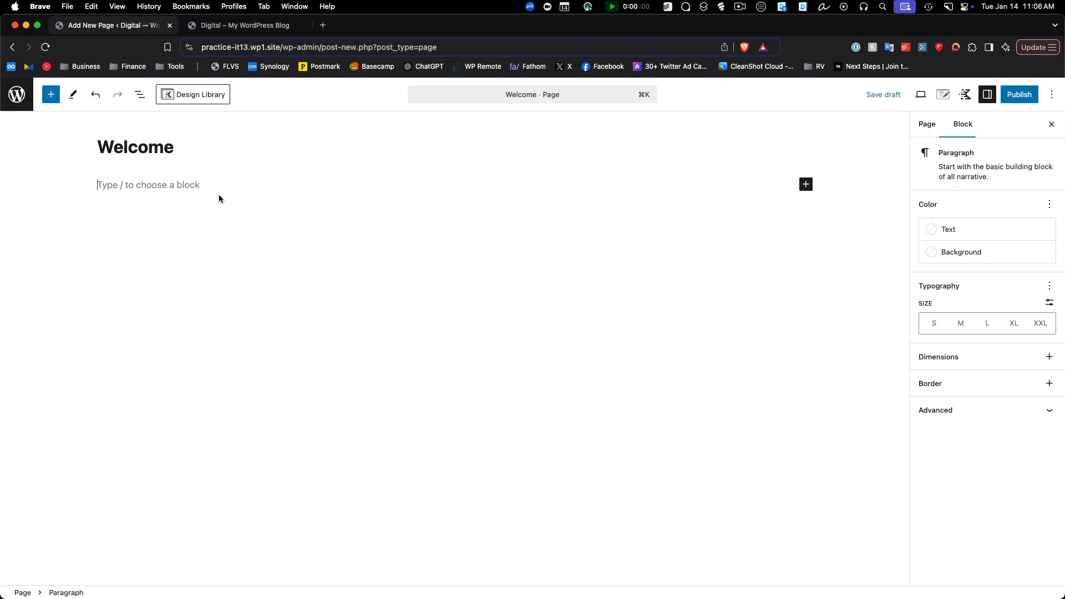
text(This is the page people will see af)
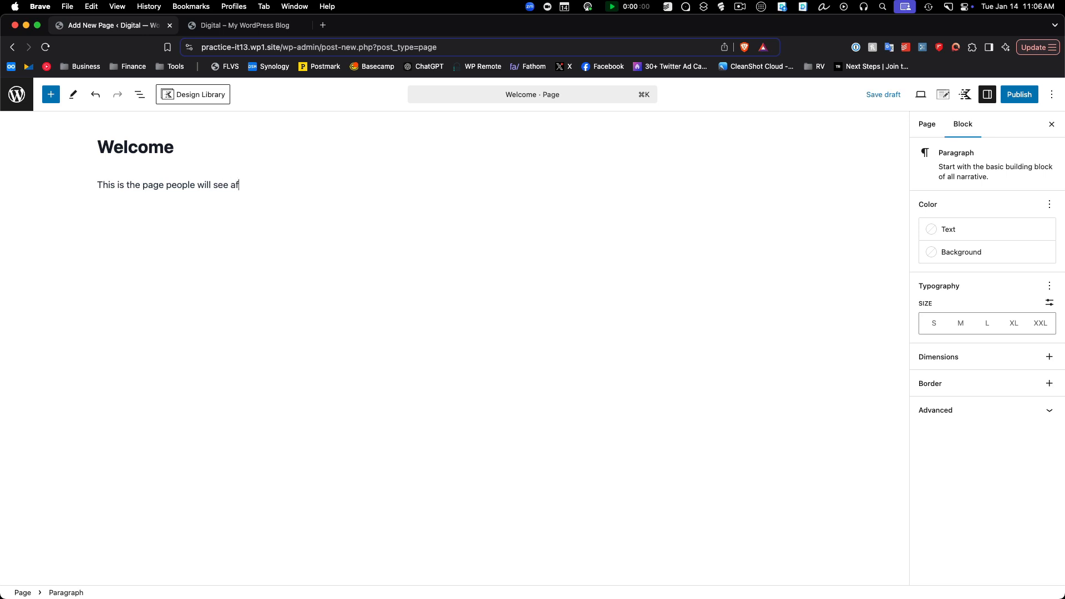
text(ter they create an account.)
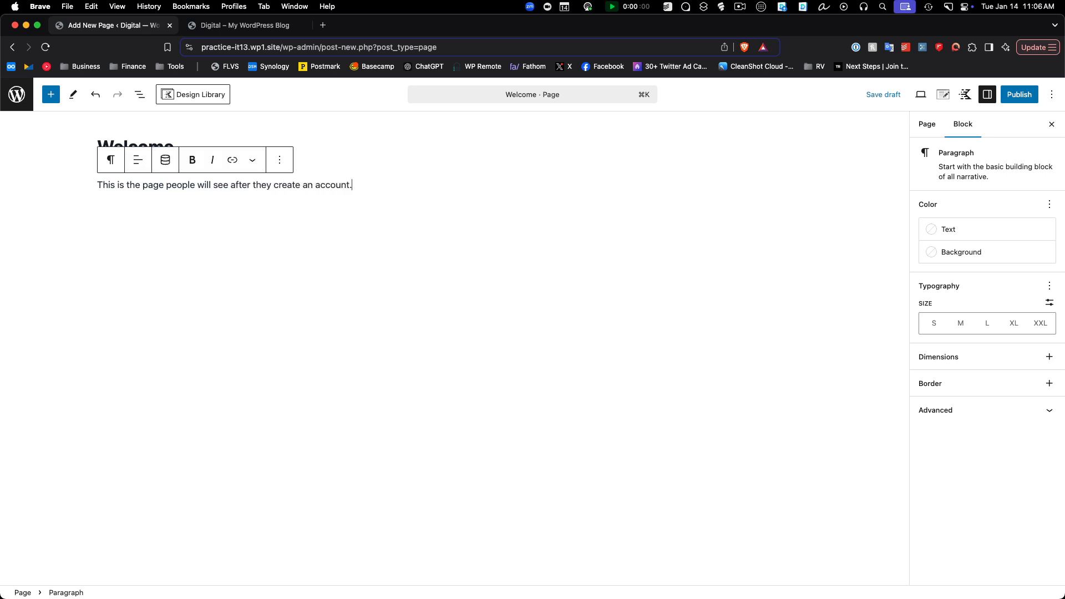
click(1019, 95)
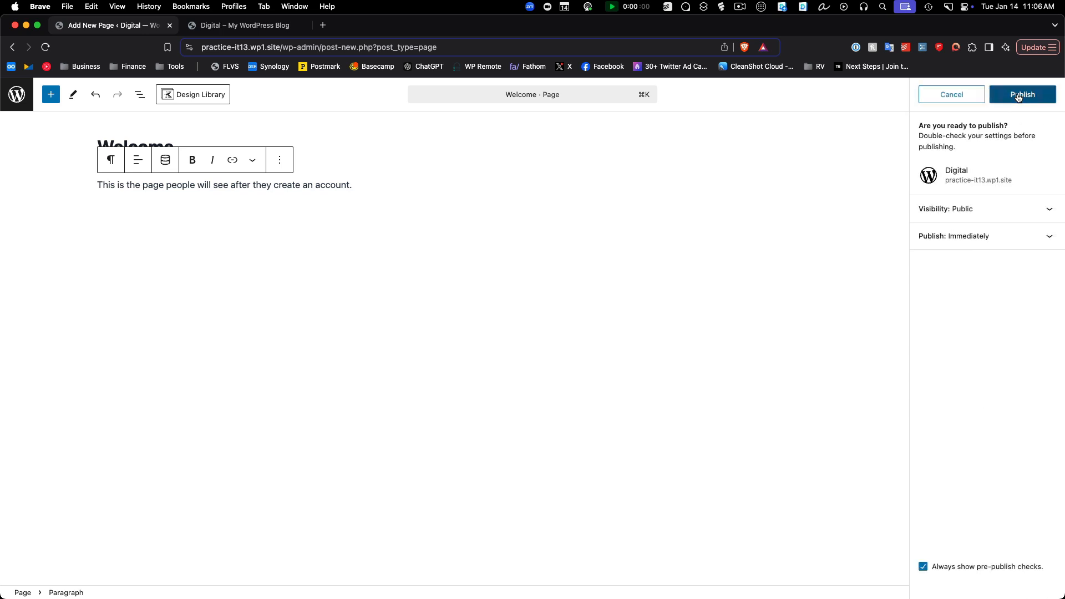
click(1018, 94)
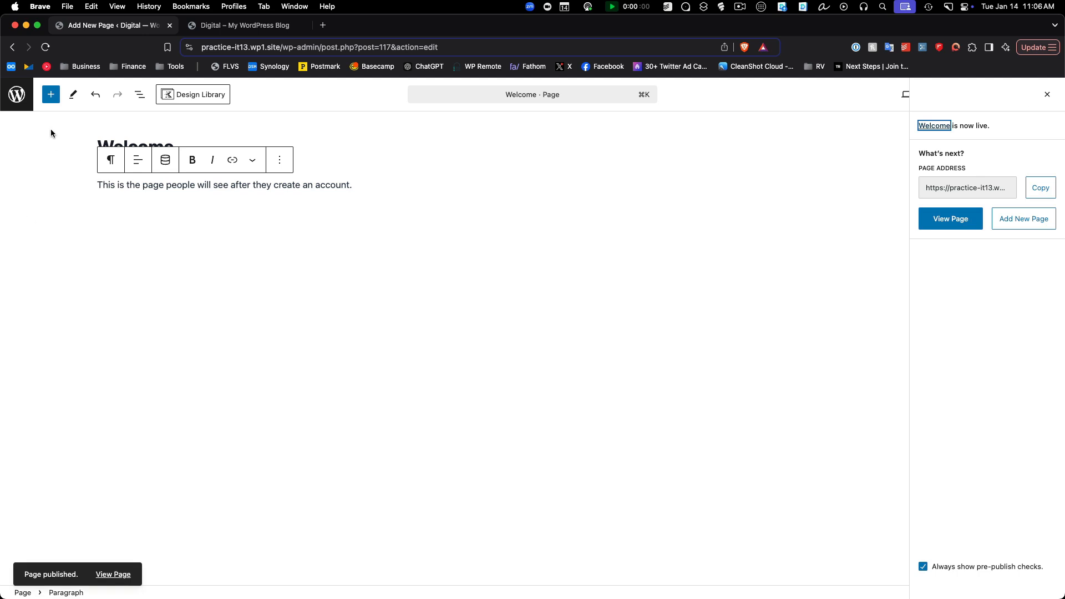
Set the Free Member Registration form's confirmation type to redirect to the Welcome page, and save the settings
click(17, 93)
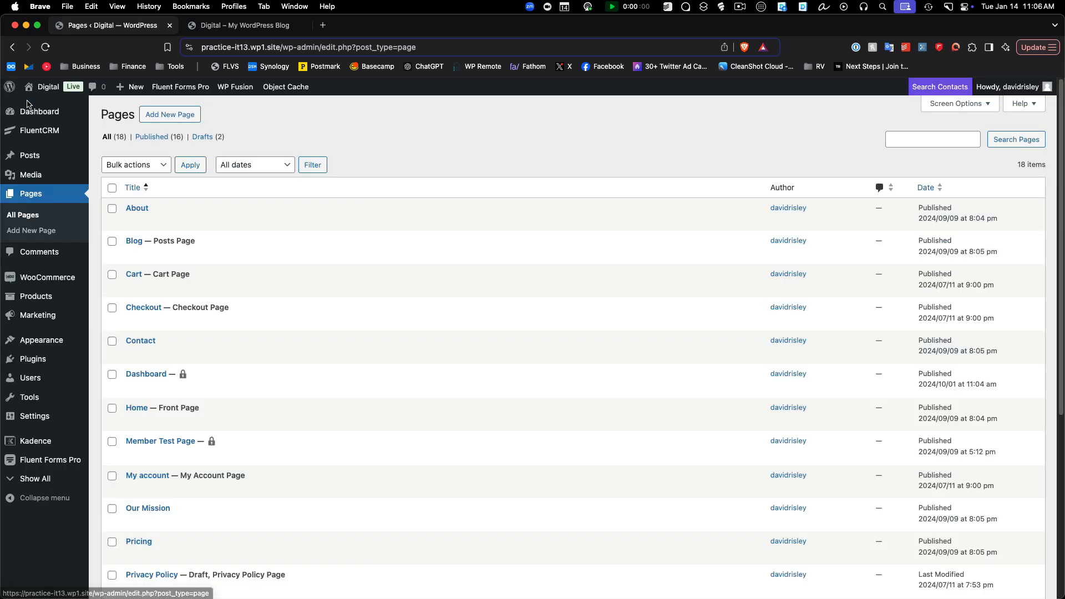
click(119, 460)
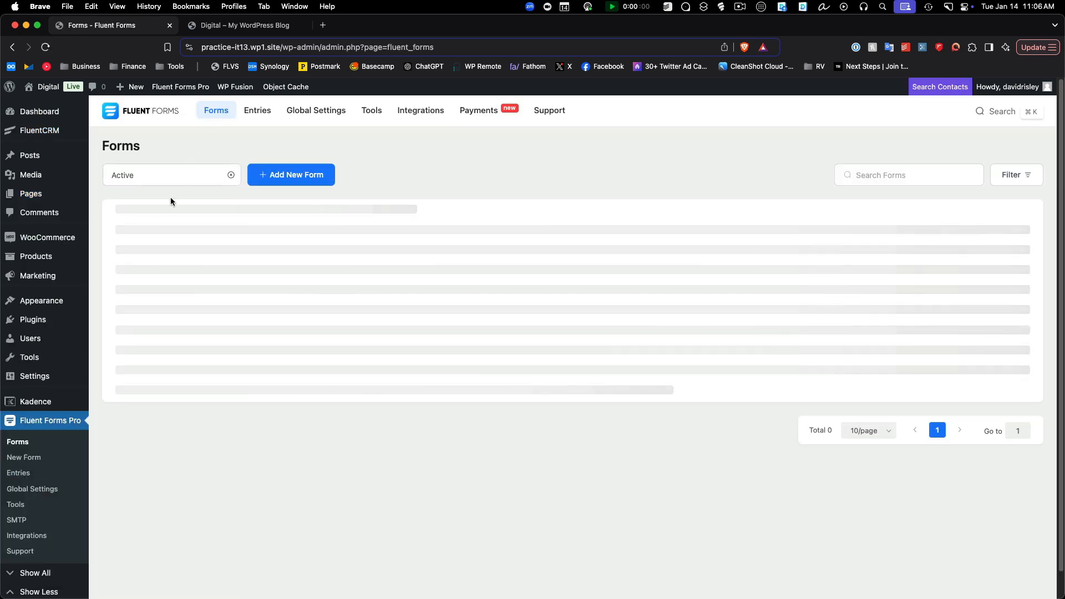
click(172, 256)
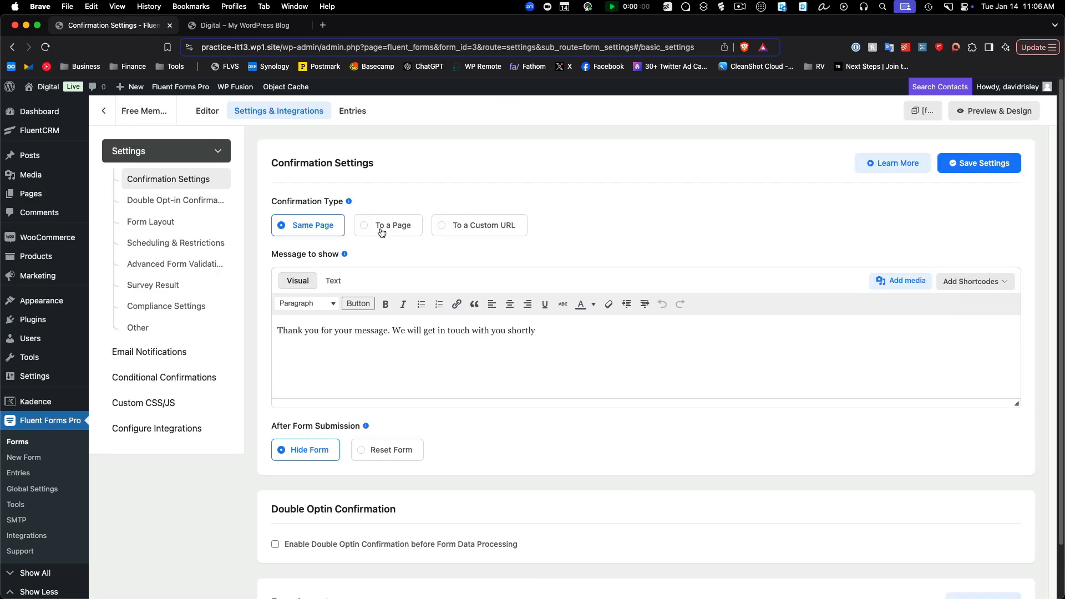
click(382, 232)
click(376, 281)
scroll(423, 394, down, 5)
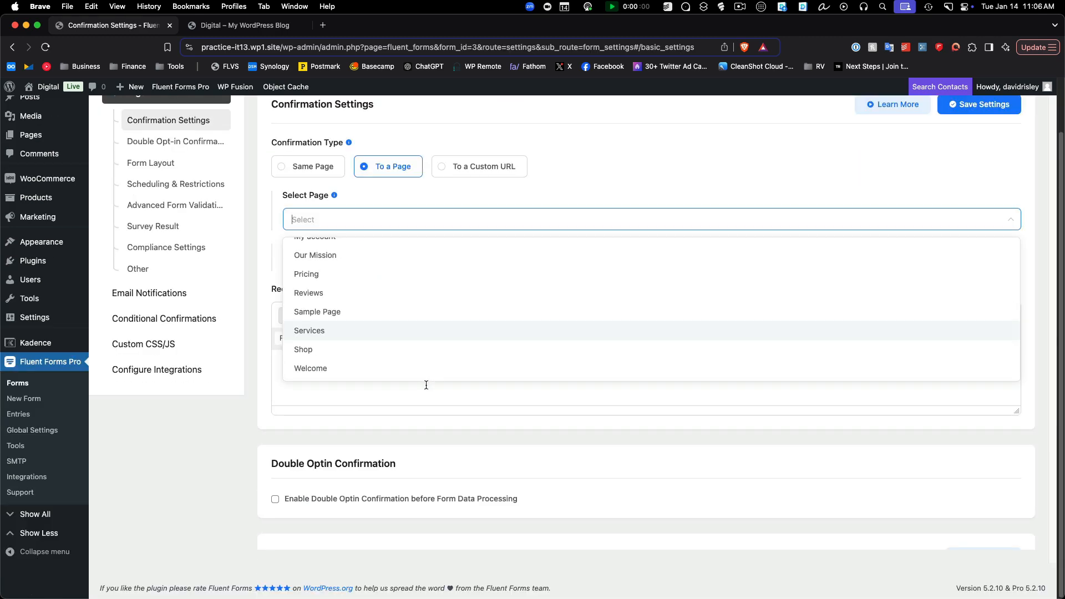
click(357, 368)
scroll(645, 192, up, 3)
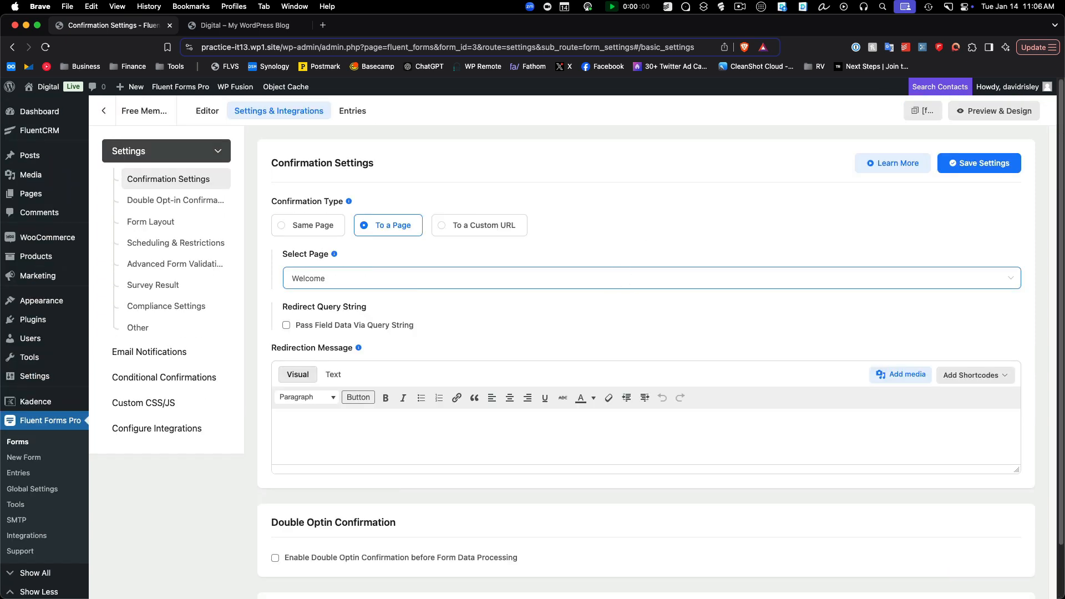
click(991, 166)
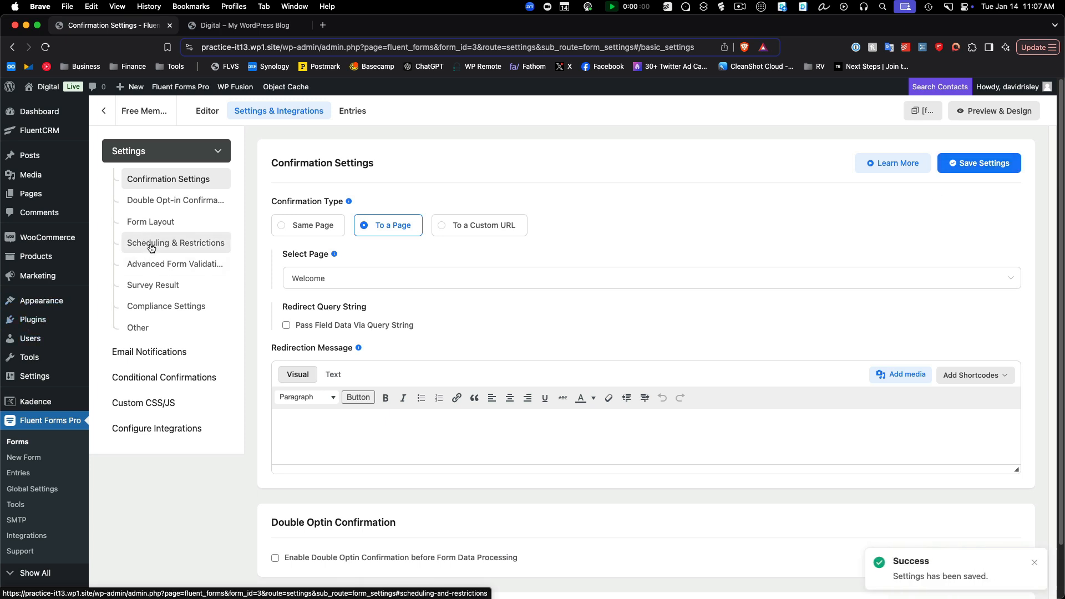
Check the registration form's integrations list and its email notifications
click(178, 428)
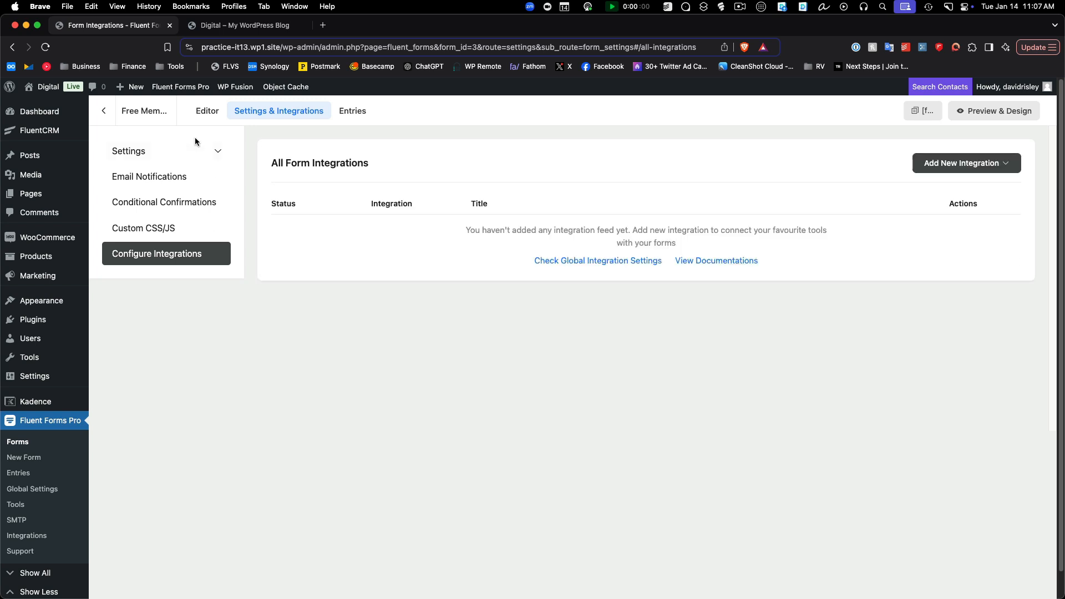
click(151, 177)
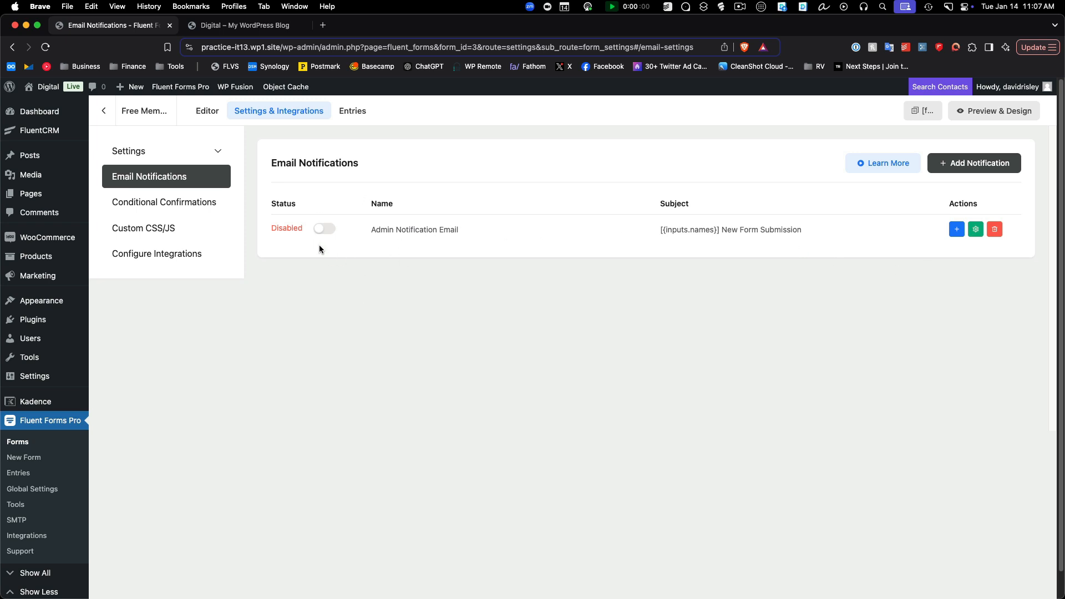
Add a User Registration or Update integration feed to the form, using the User Registration service
click(147, 258)
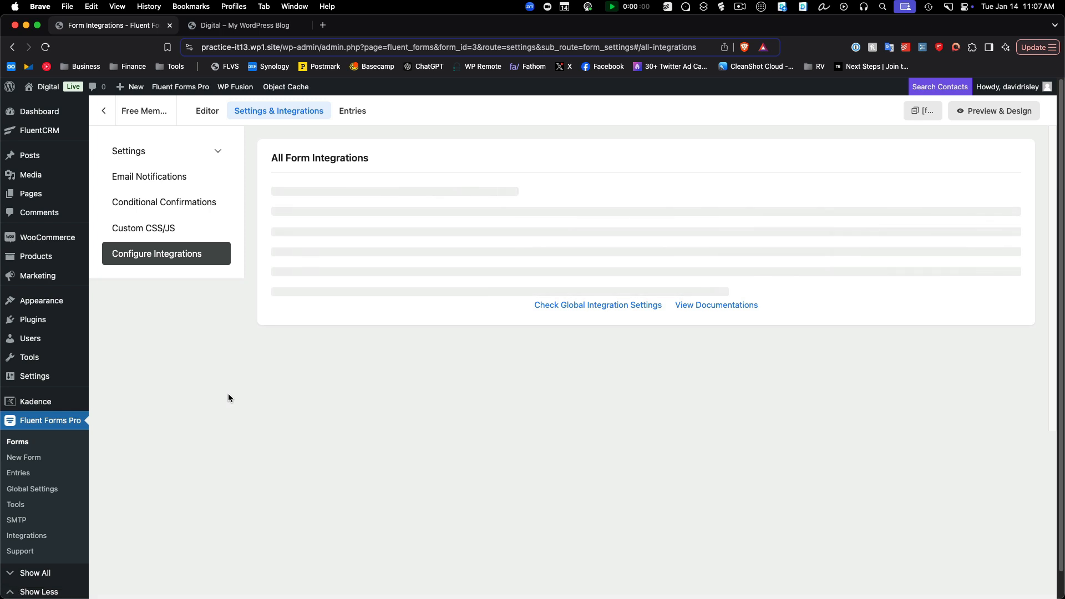
click(998, 163)
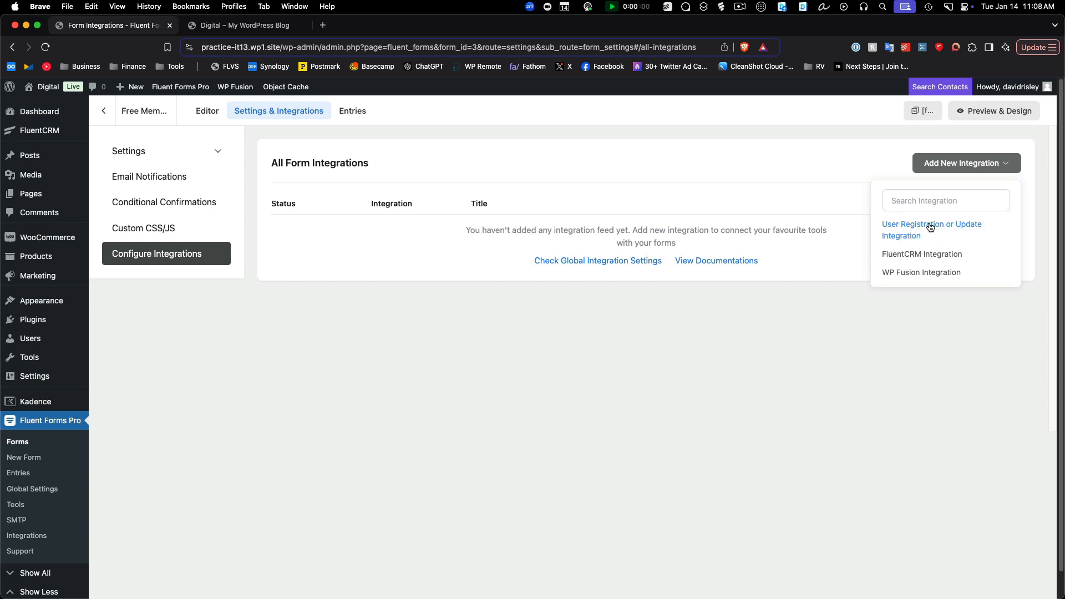
click(901, 239)
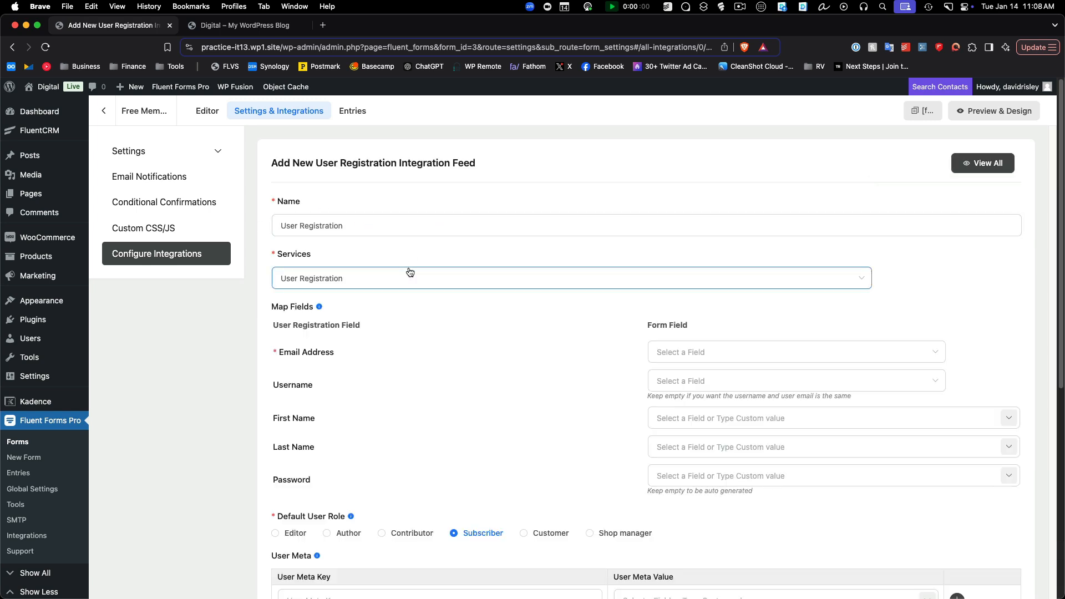
scroll(521, 278, down, 1)
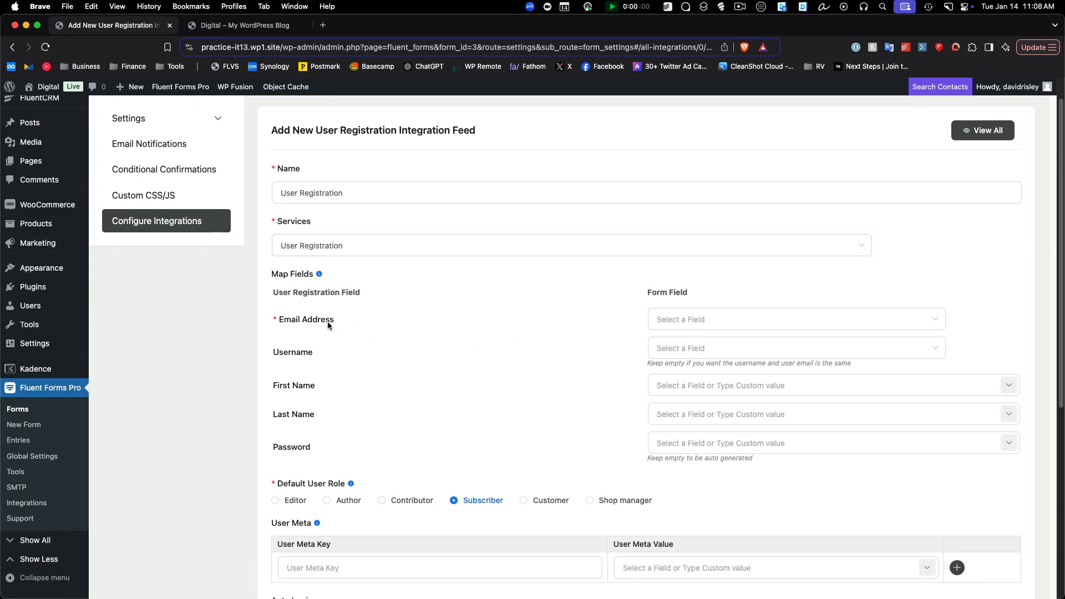
scroll(343, 319, down, 1)
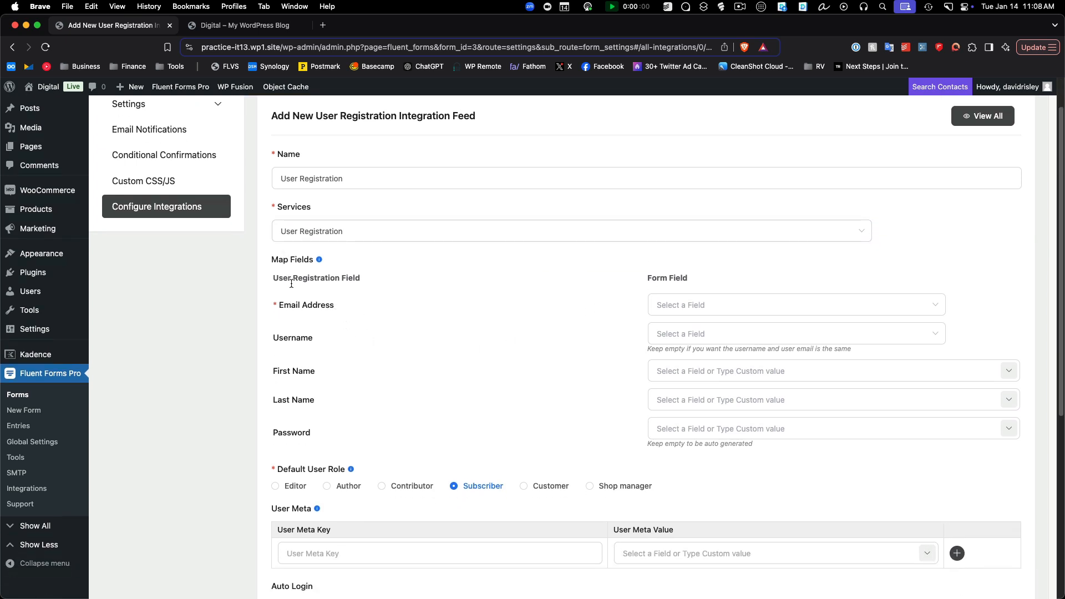
Map the feed's Email Address to the form's Email field and leave Username without a mapped field
click(748, 309)
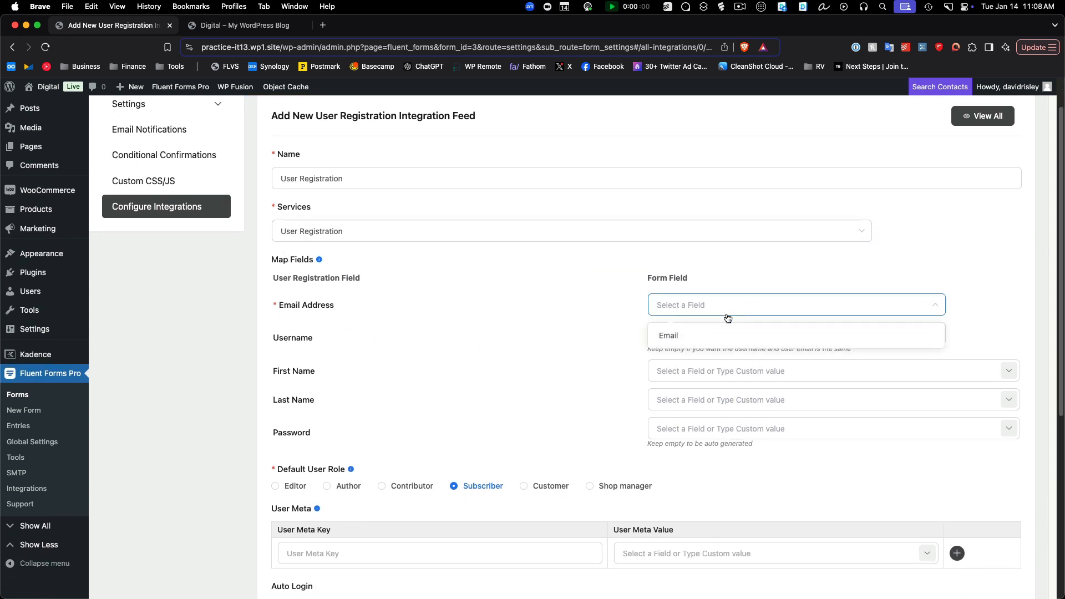
click(686, 337)
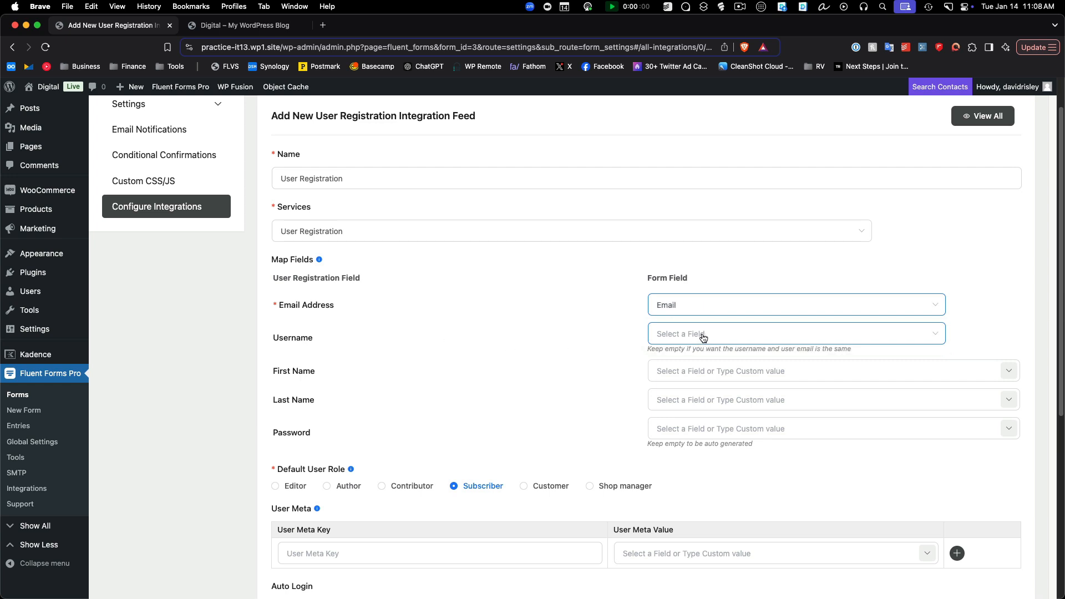
click(837, 337)
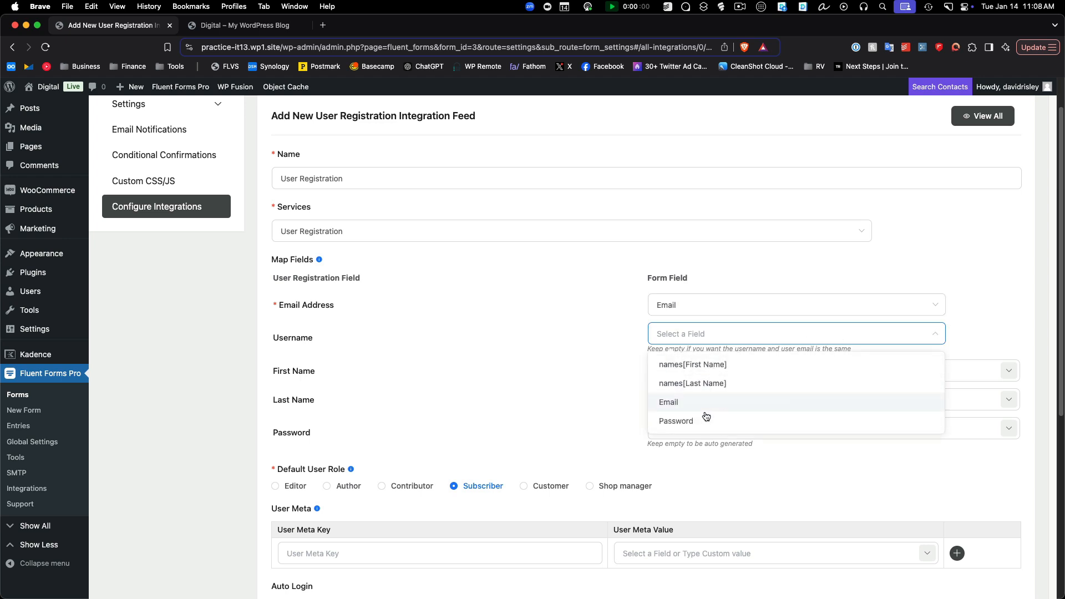
click(996, 325)
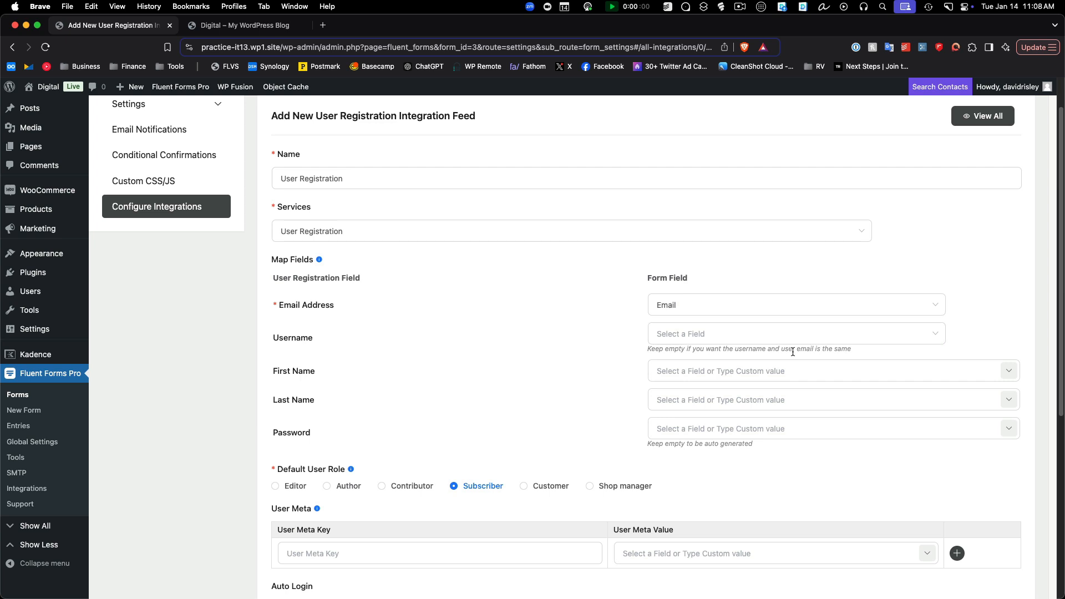
scroll(643, 364, down, 1)
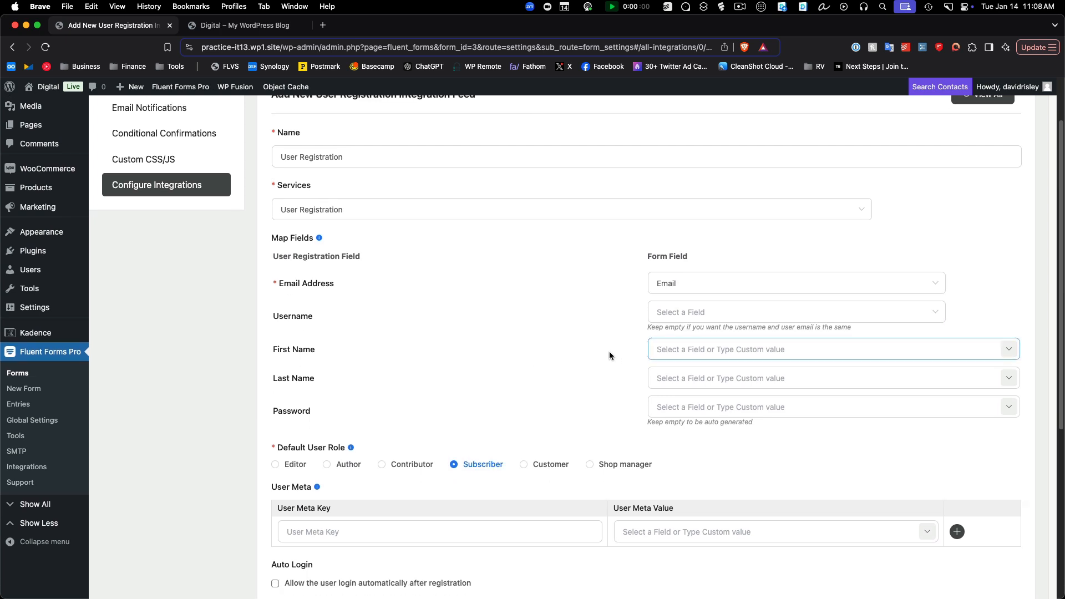
Map the User Registration feed's First Name, Last Name and Password to the form's names[First Name], names[Last Name] and Password inputs
click(659, 349)
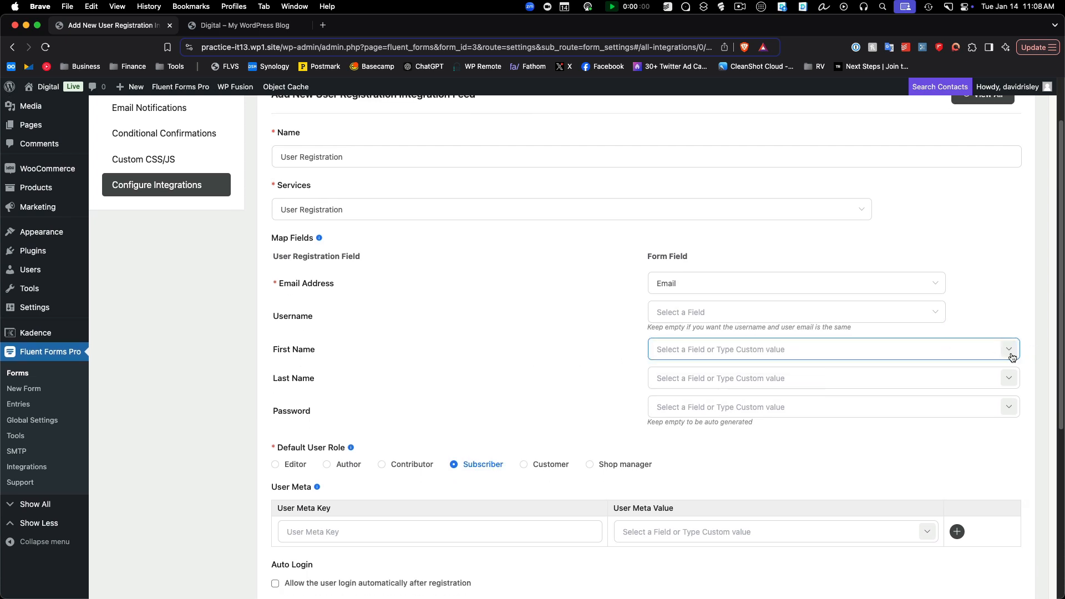
click(1009, 349)
click(959, 404)
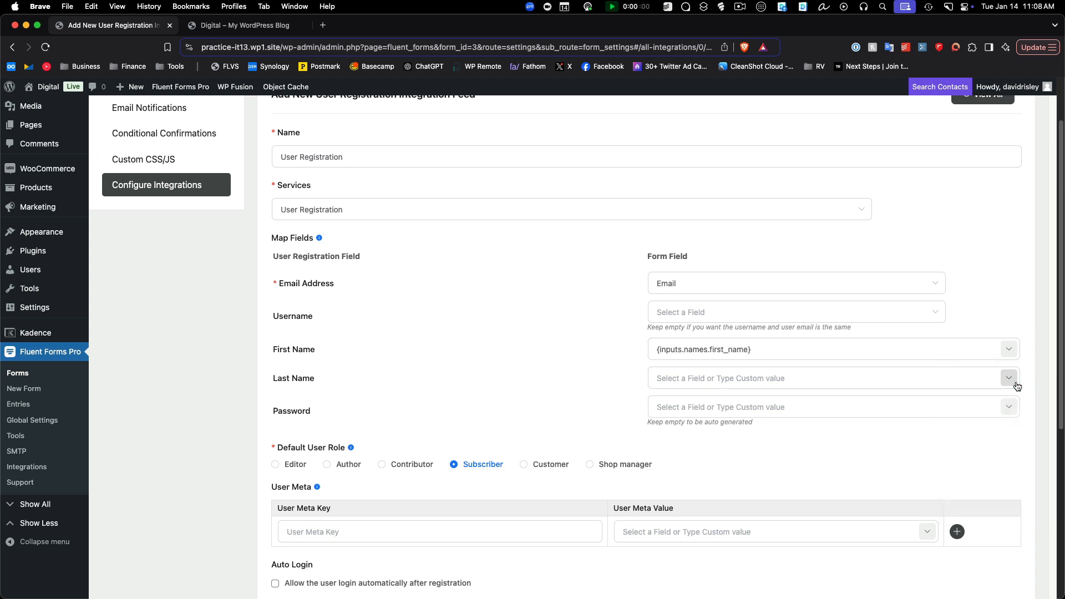
click(1016, 385)
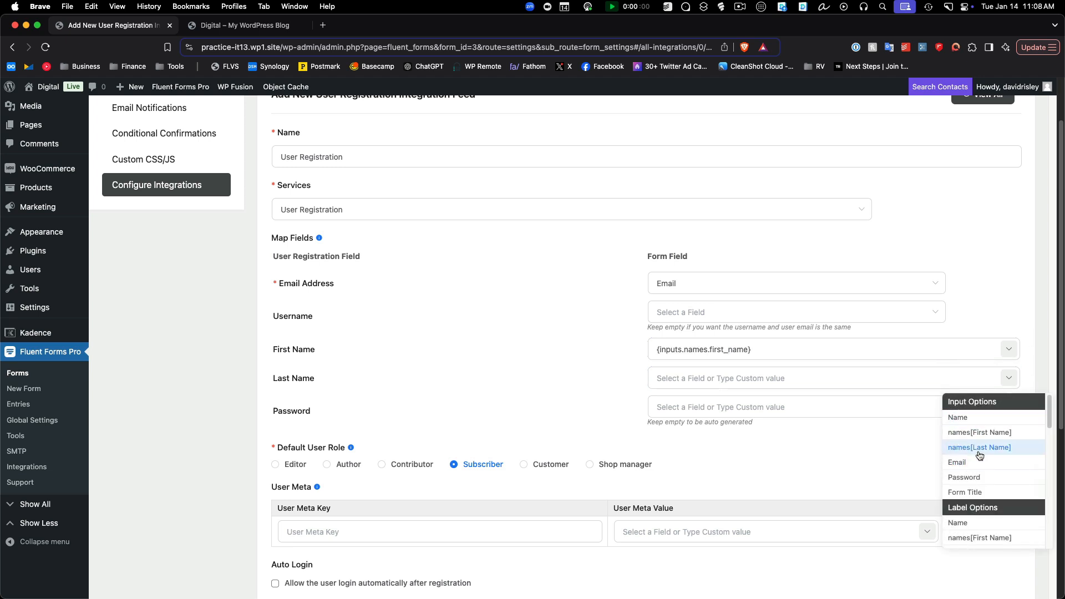
click(978, 447)
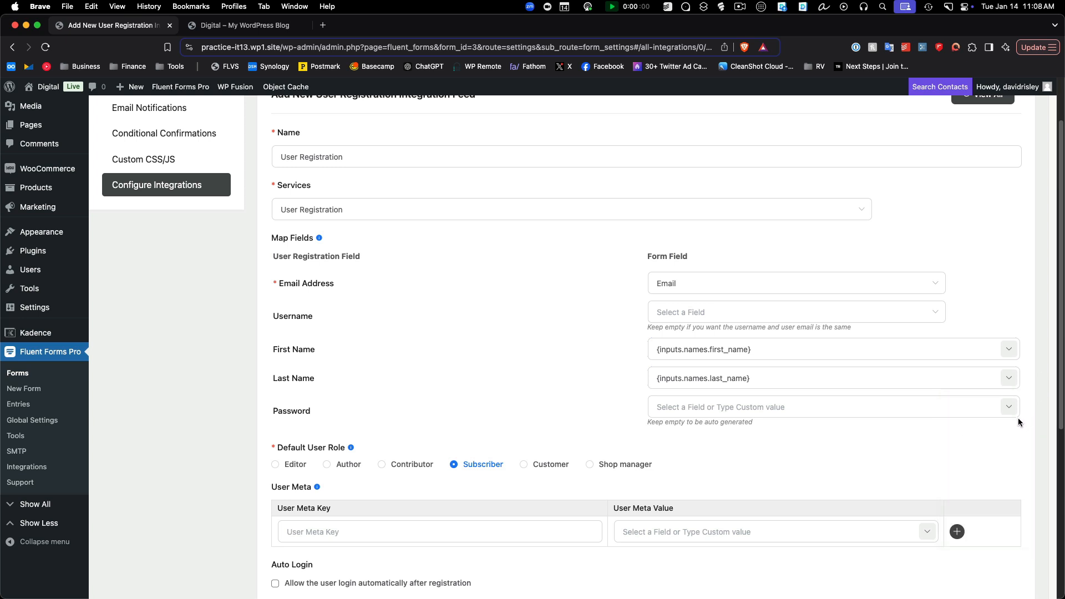
click(1016, 411)
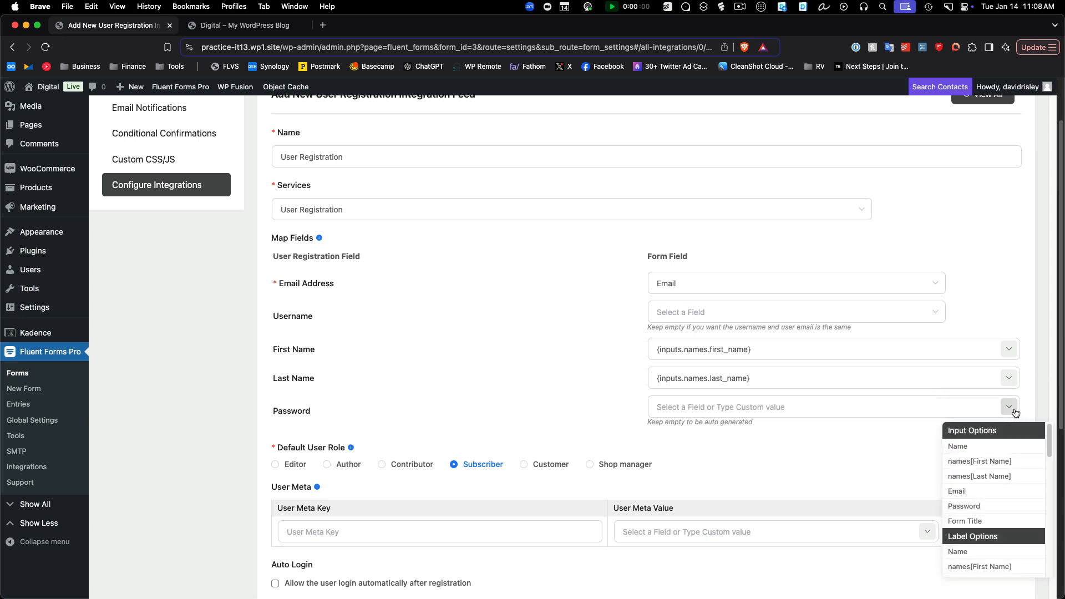
click(974, 506)
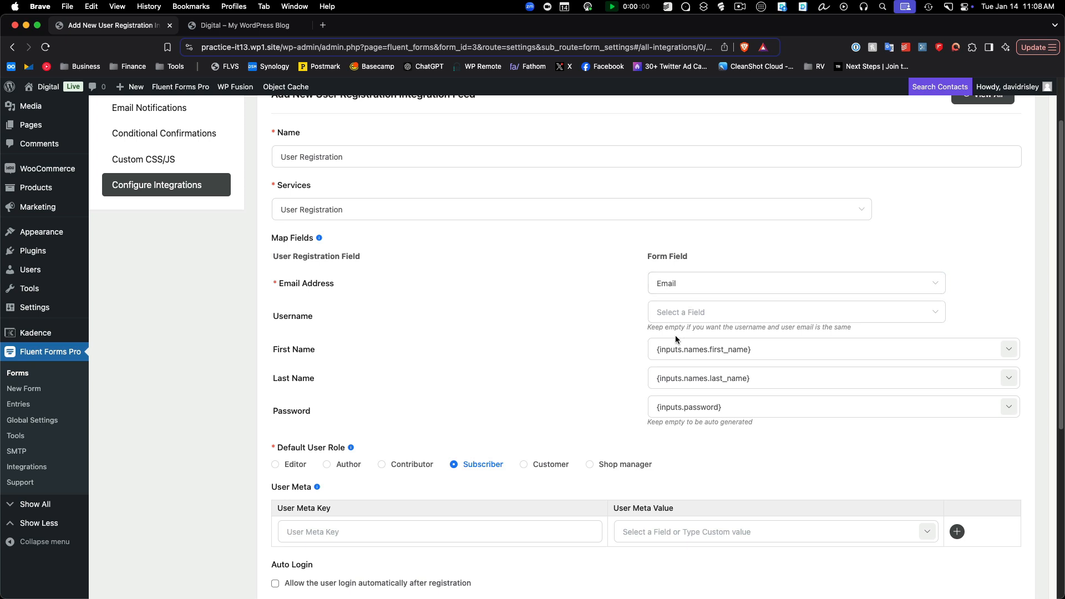
click(681, 409)
Leave automatic login and the default WordPress welcome email turned off, and save the User Registration feed
scroll(744, 419, down, 5)
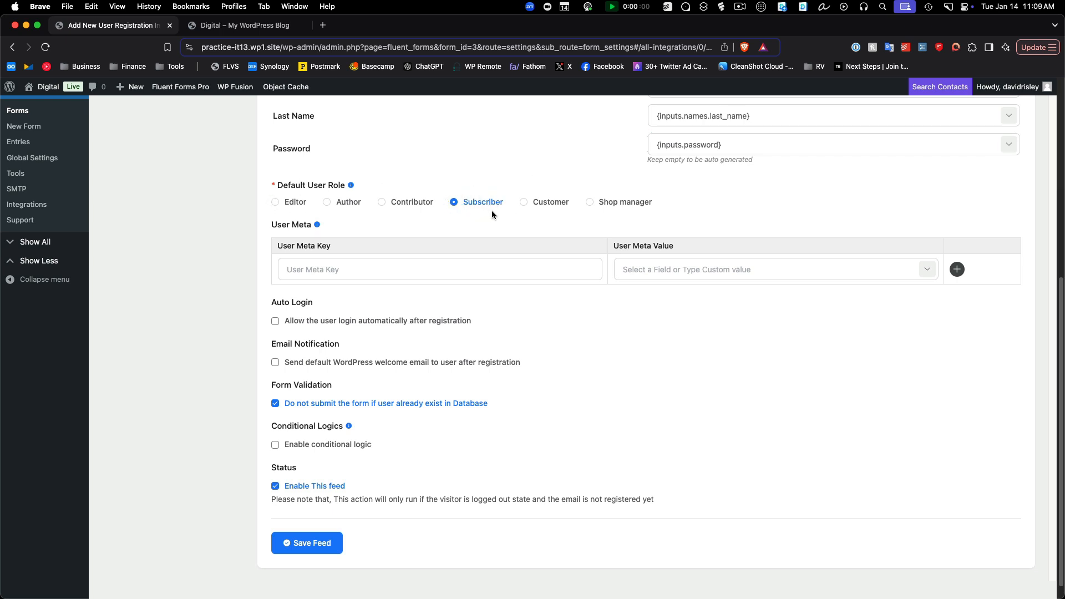
click(433, 269)
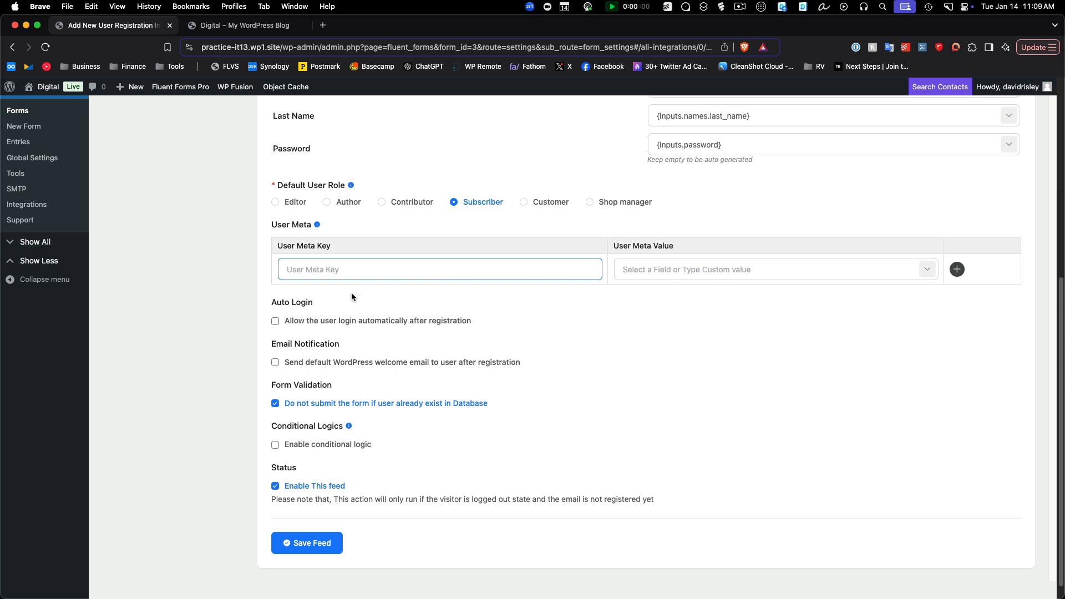
scroll(351, 294, down, 1)
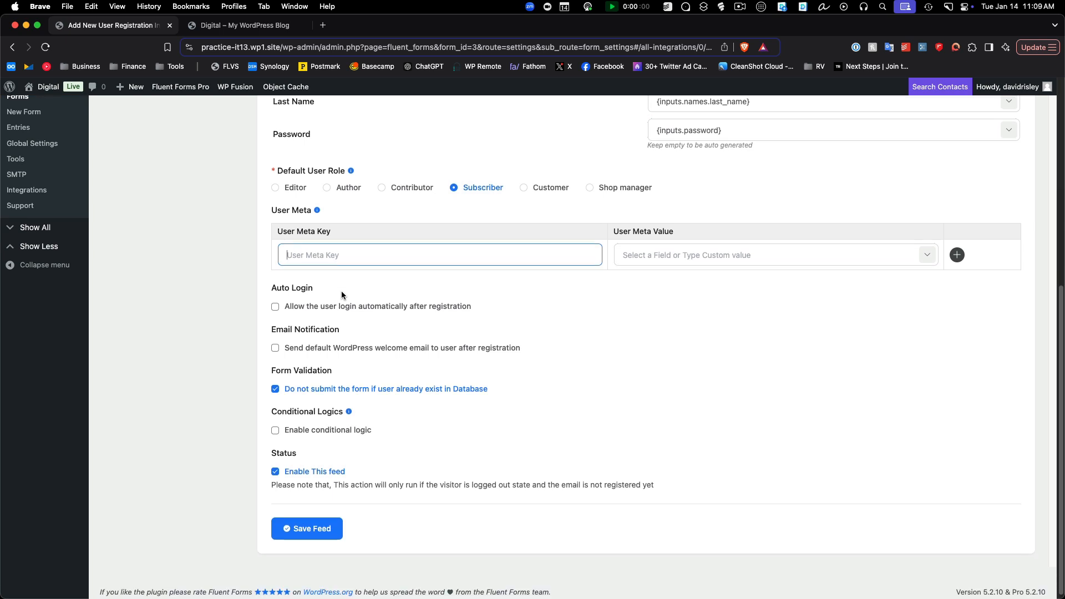
click(274, 308)
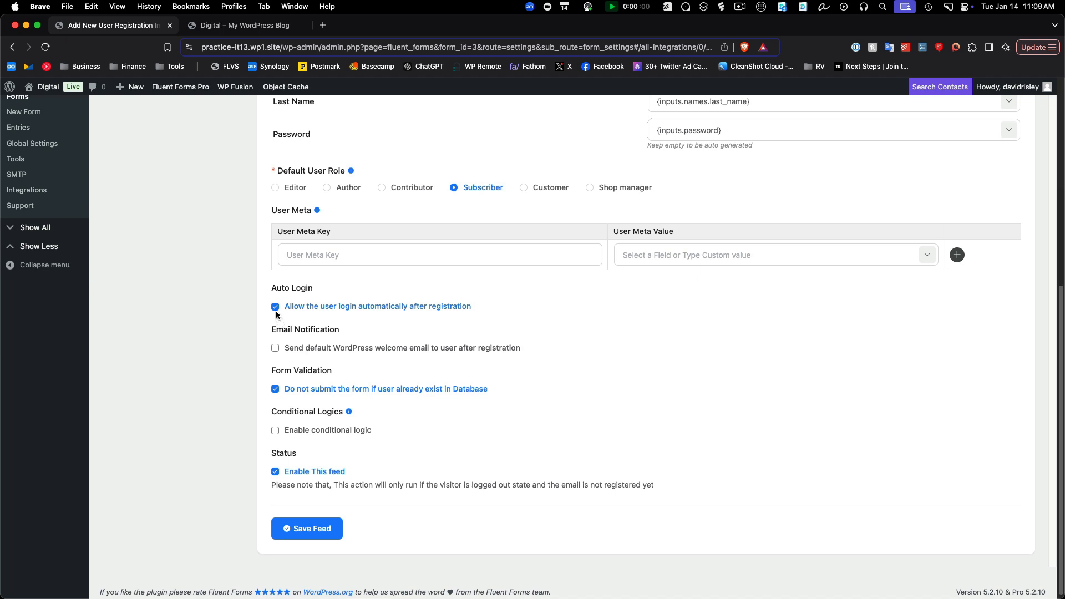
click(275, 307)
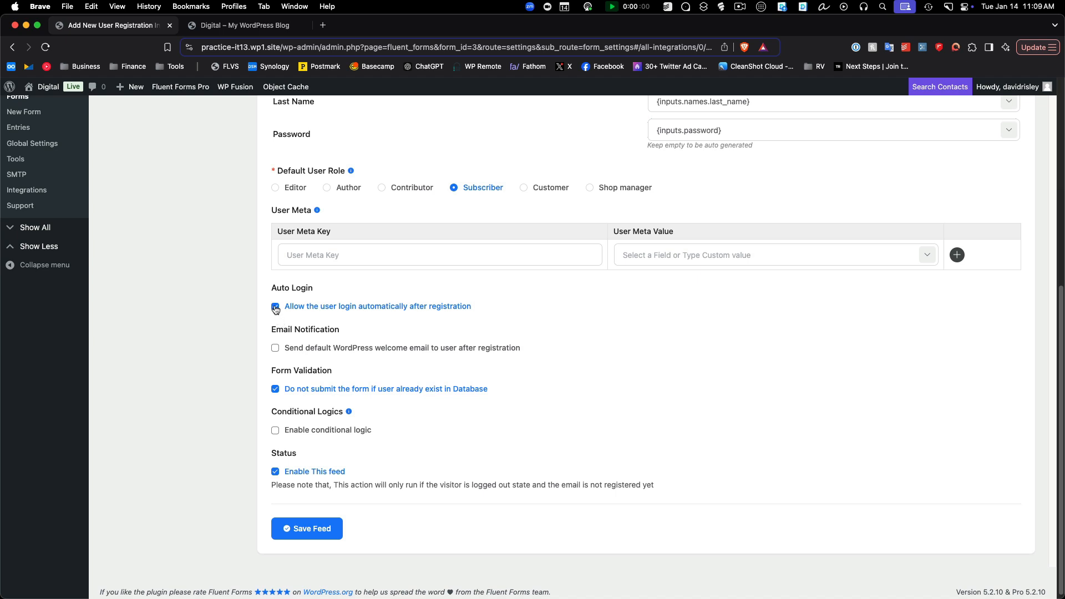
click(275, 348)
scroll(919, 327, up, 2)
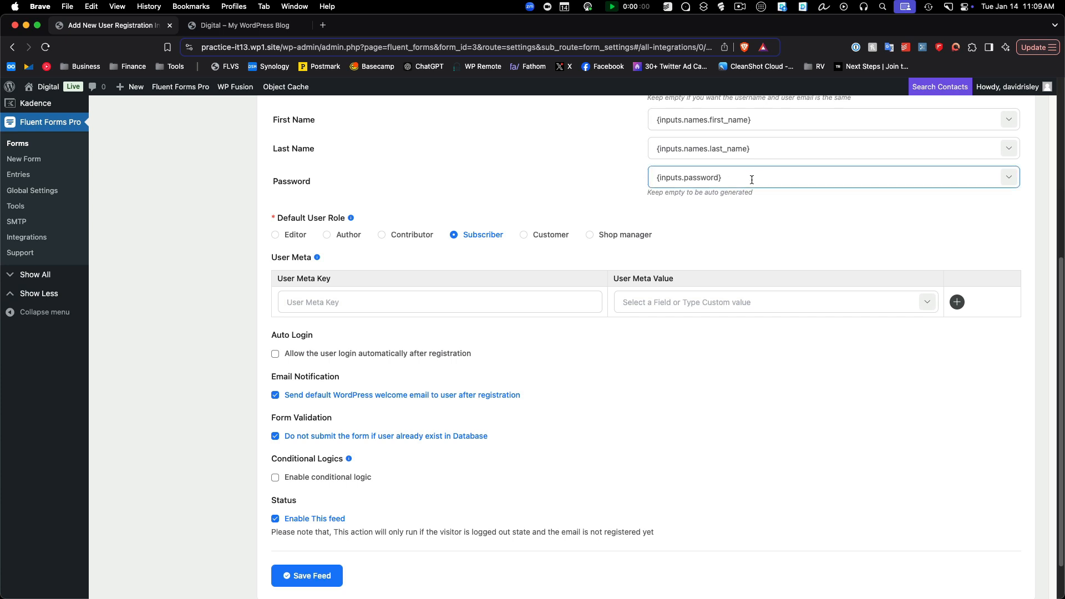
scroll(471, 305, down, 1)
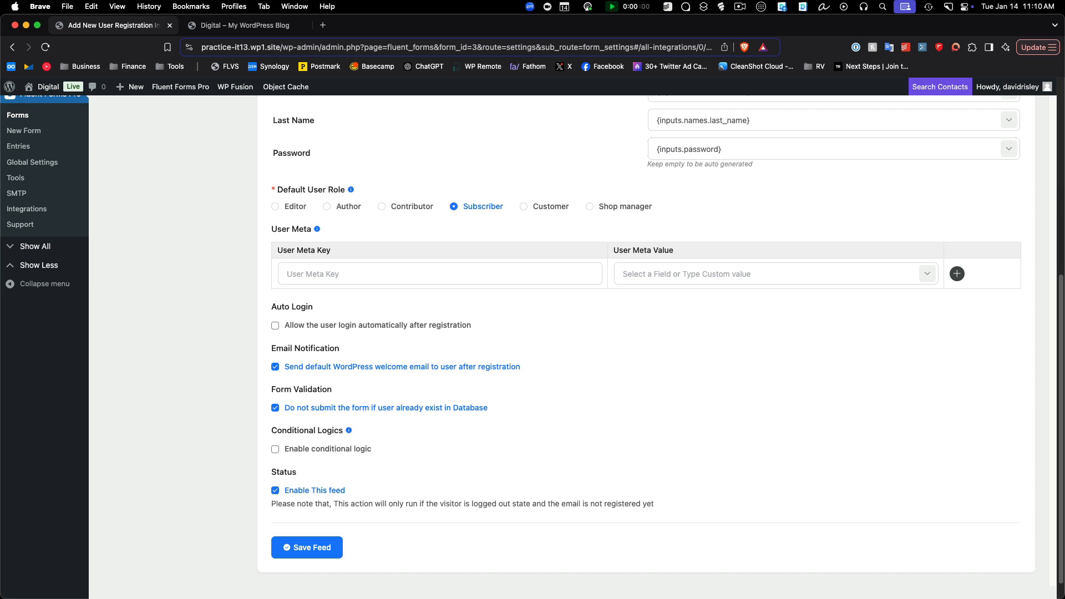
click(276, 369)
click(324, 545)
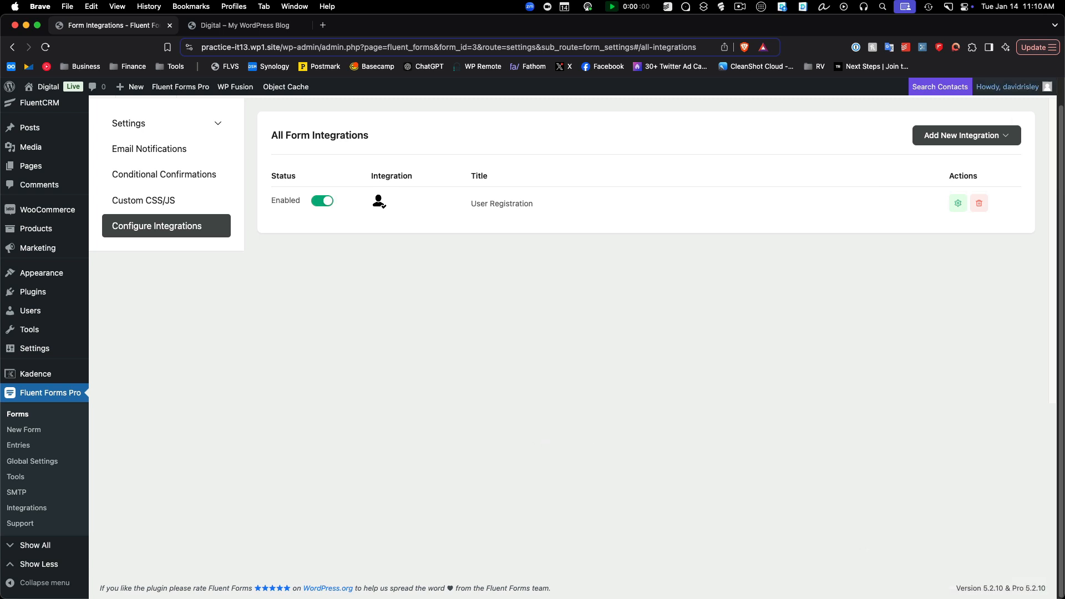
Add a FluentCRM integration feed to the form and check which FluentCRM lists are available
click(974, 138)
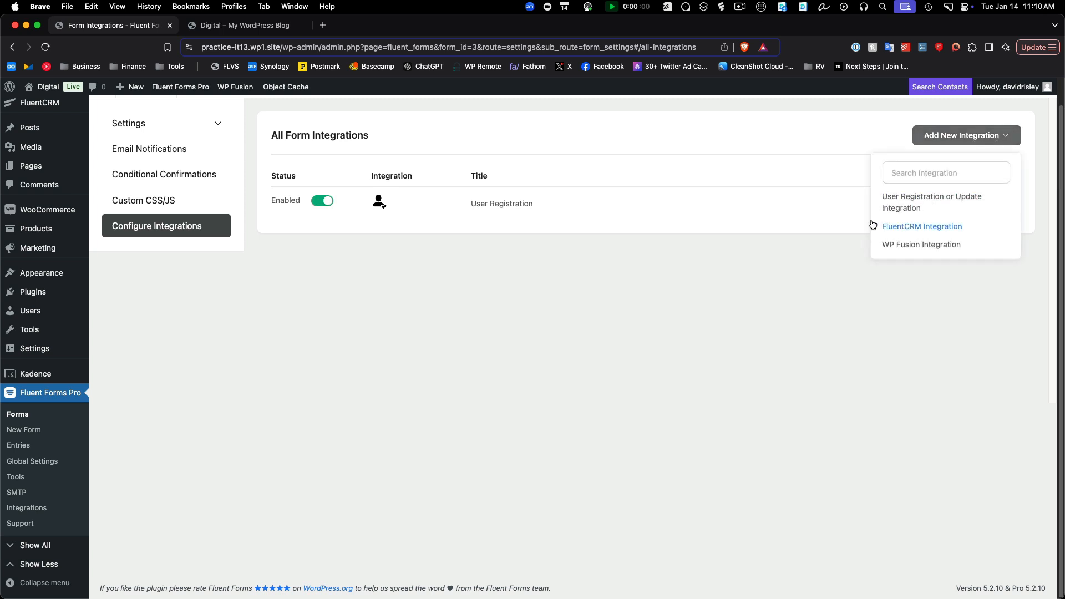
click(930, 227)
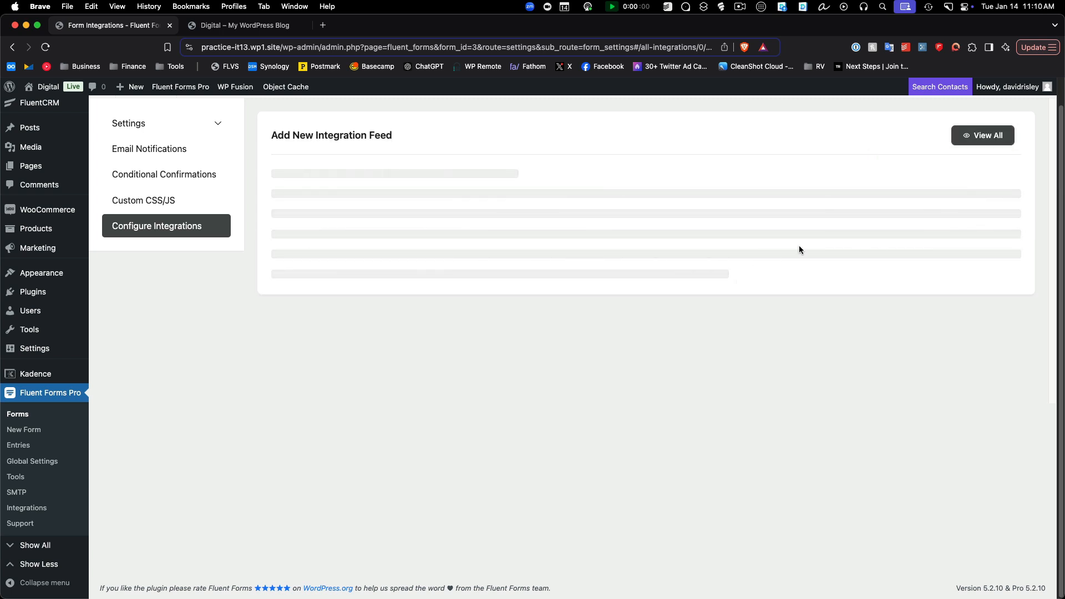
scroll(532, 269, down, 1)
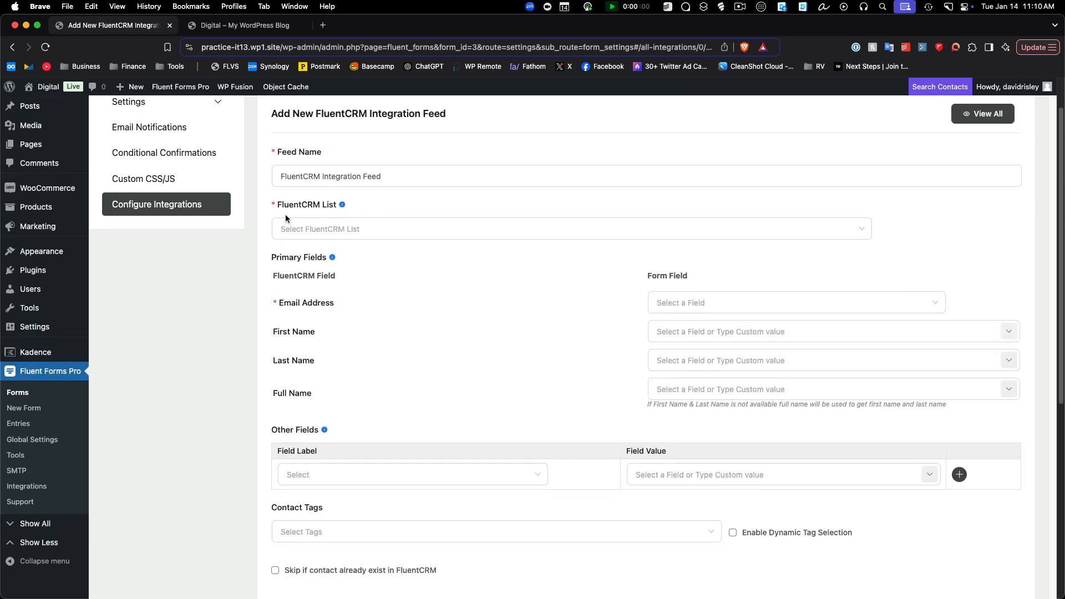
click(366, 231)
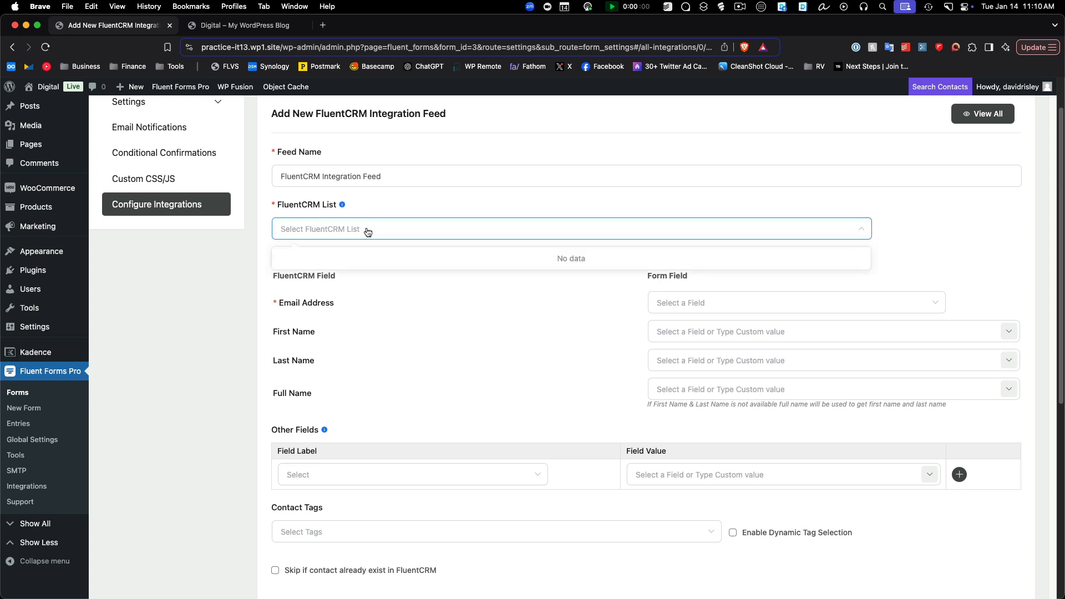
click(382, 203)
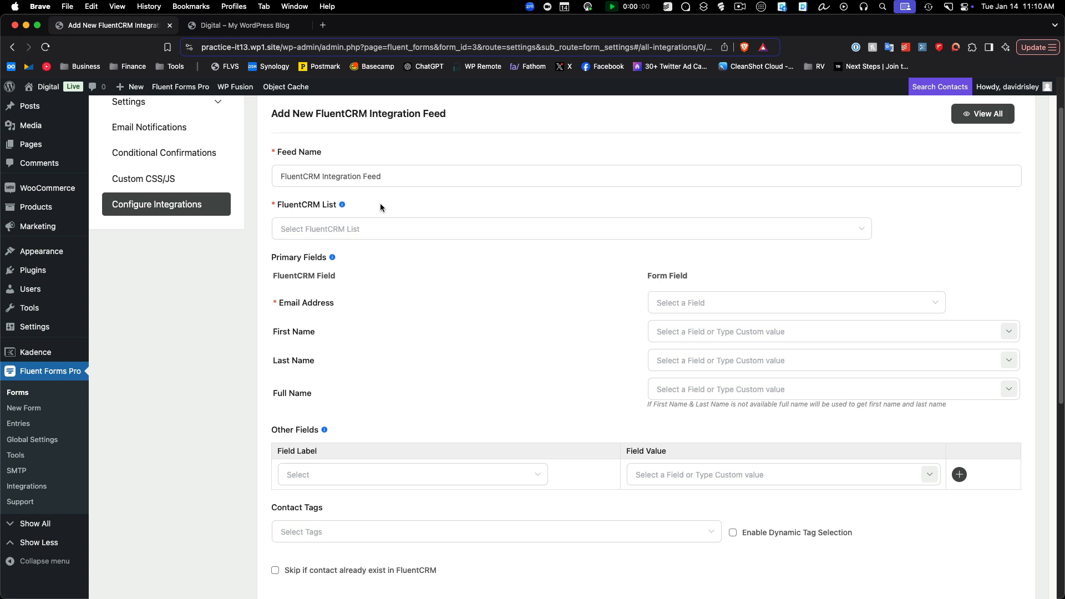
Map the FluentCRM feed's Email Address, First Name, Last Name and Full Name to the form's Email, names[First Name], names[Last Name] and Name inputs
click(909, 302)
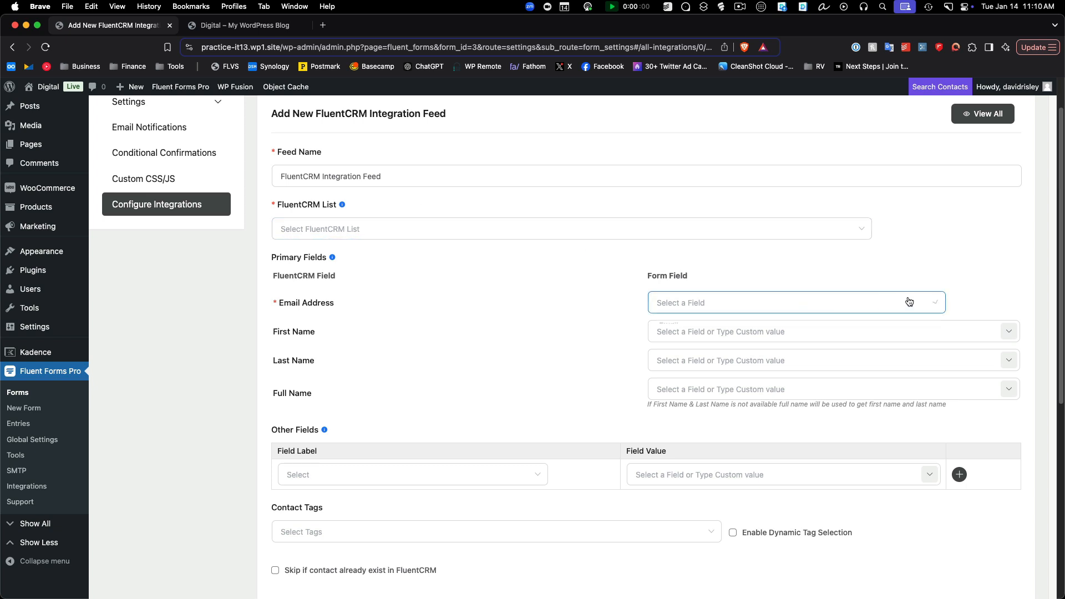
click(679, 333)
scroll(596, 325, down, 1)
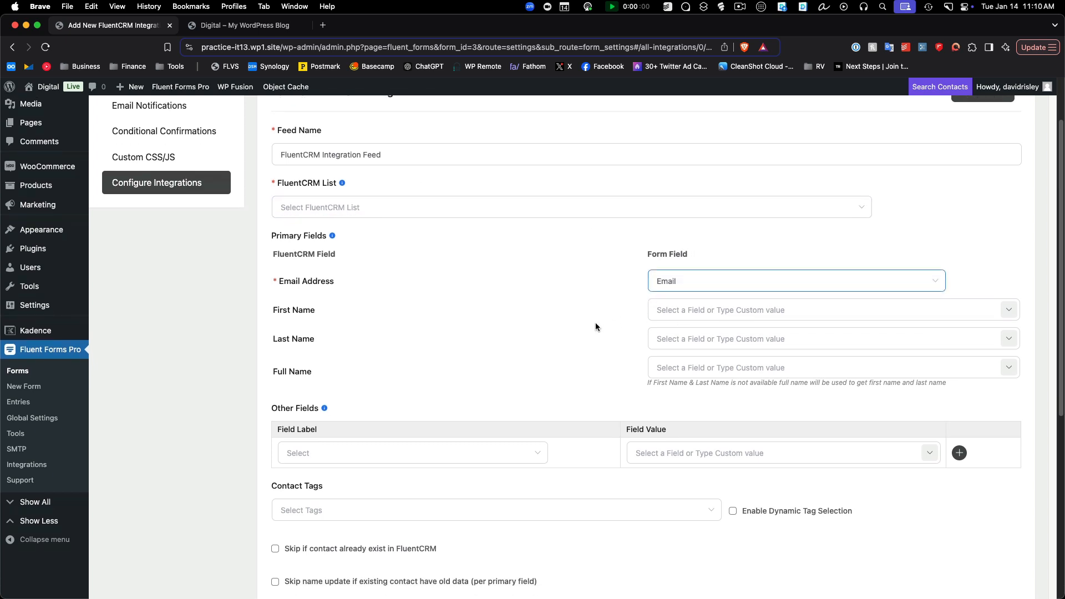
click(1008, 309)
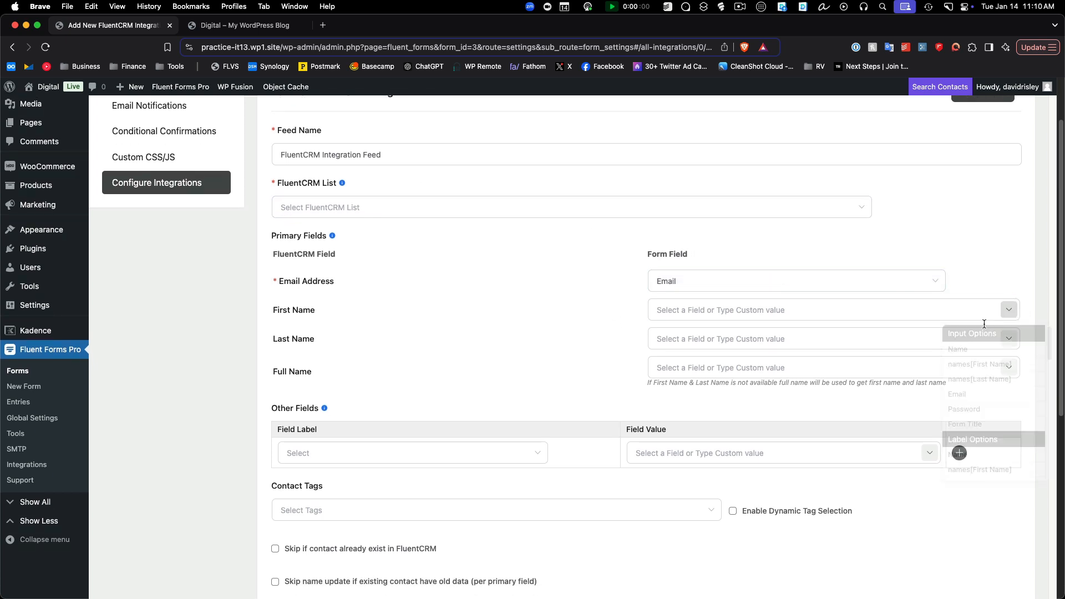
click(979, 365)
click(1008, 339)
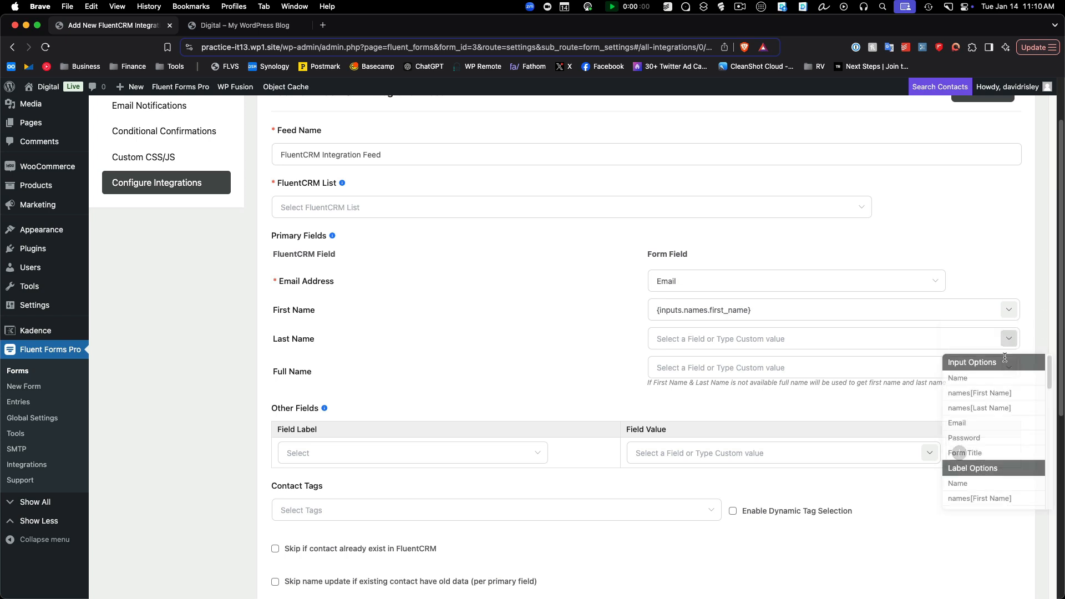
click(979, 408)
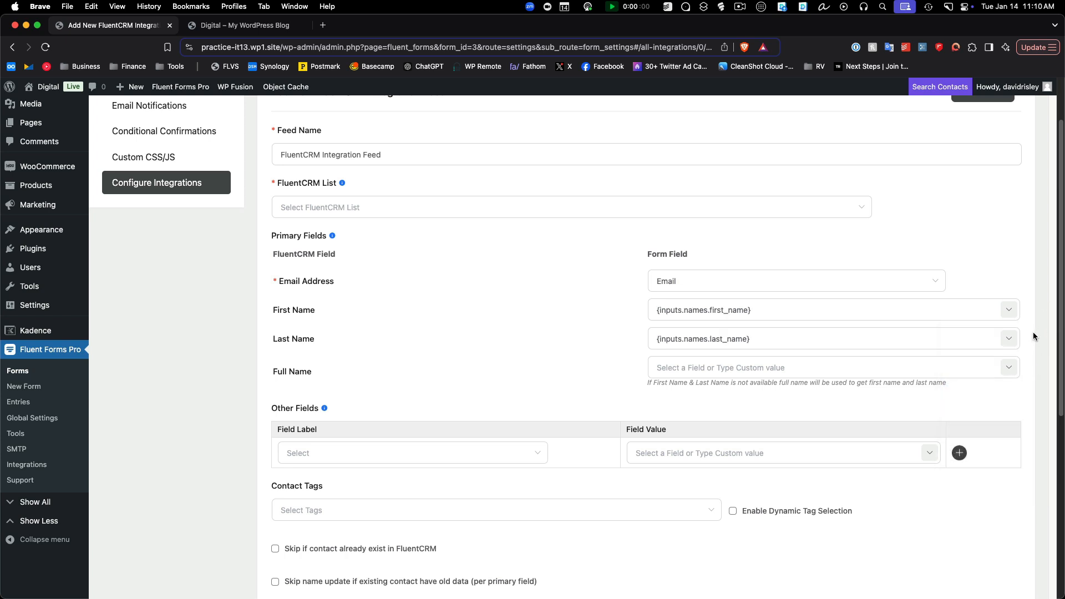
scroll(1034, 335, down, 1)
click(1008, 345)
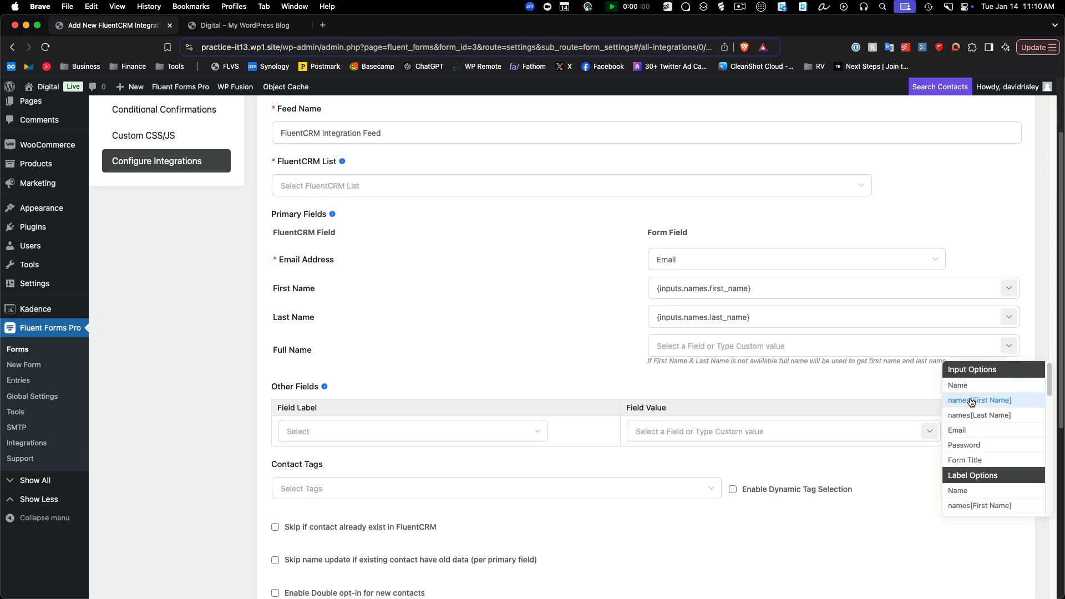
click(958, 386)
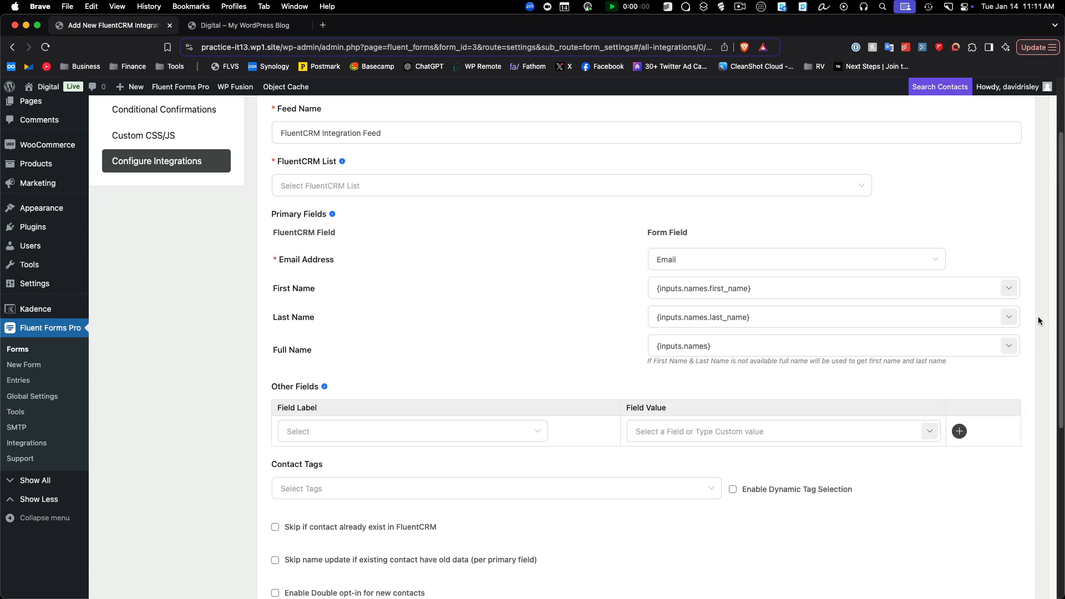
Assign the Members contact tag in the FluentCRM feed
scroll(1037, 316, down, 8)
click(656, 300)
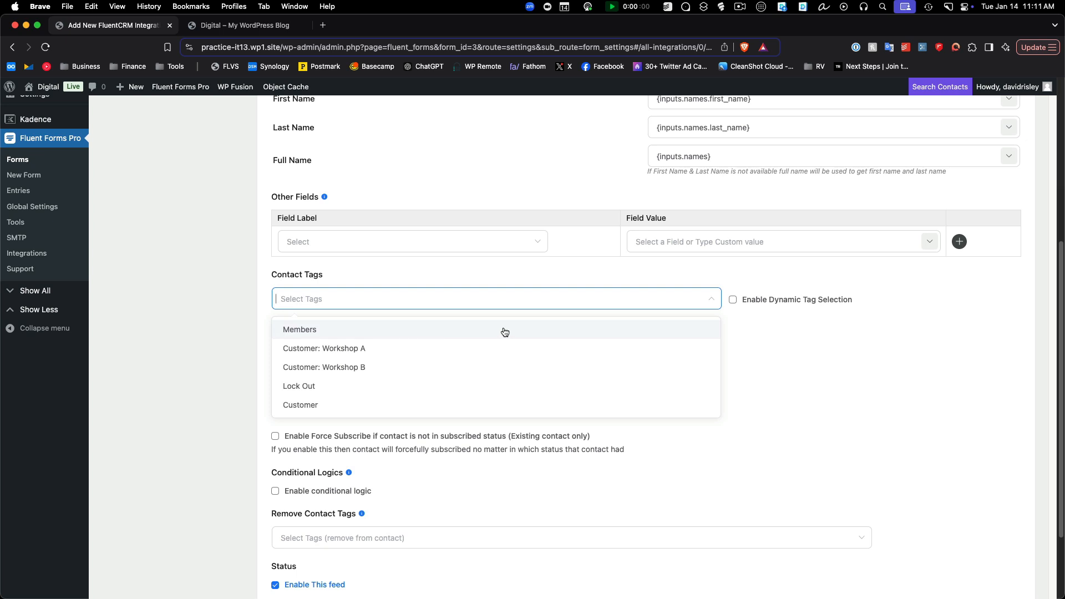
click(302, 331)
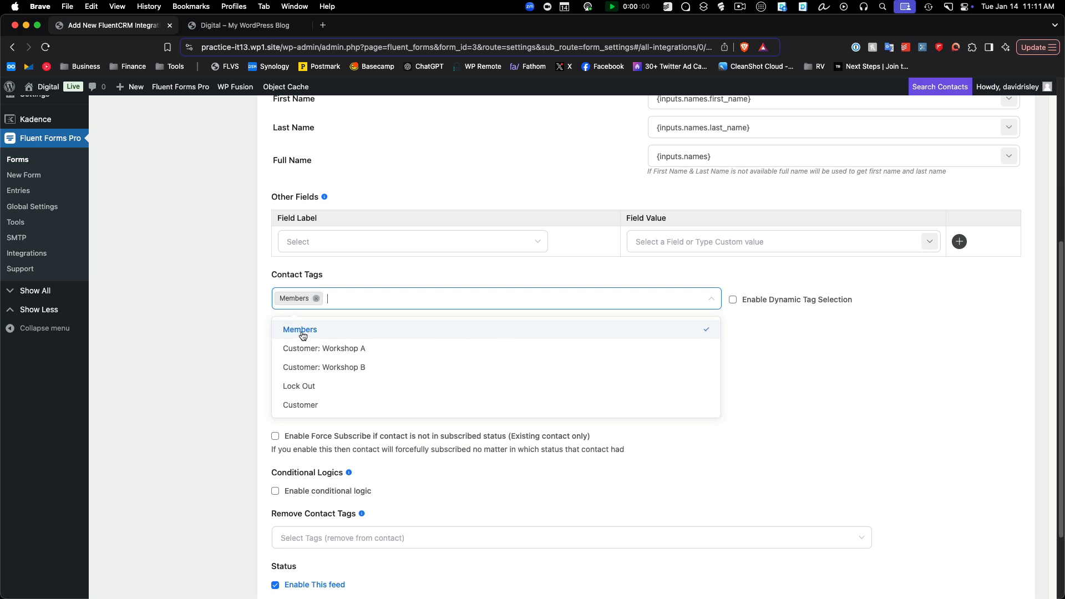
click(259, 343)
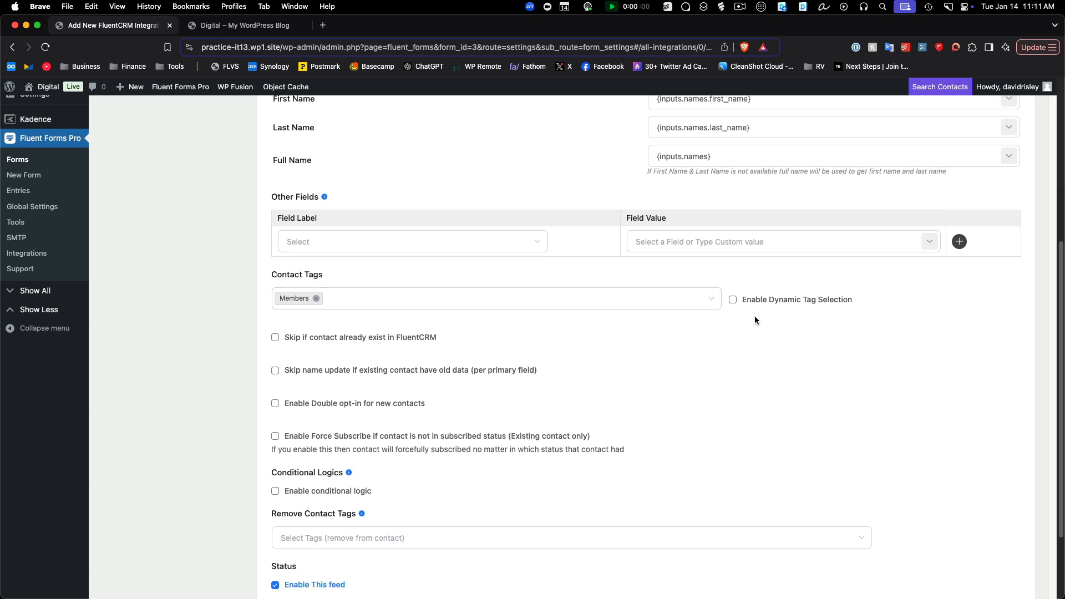
click(798, 300)
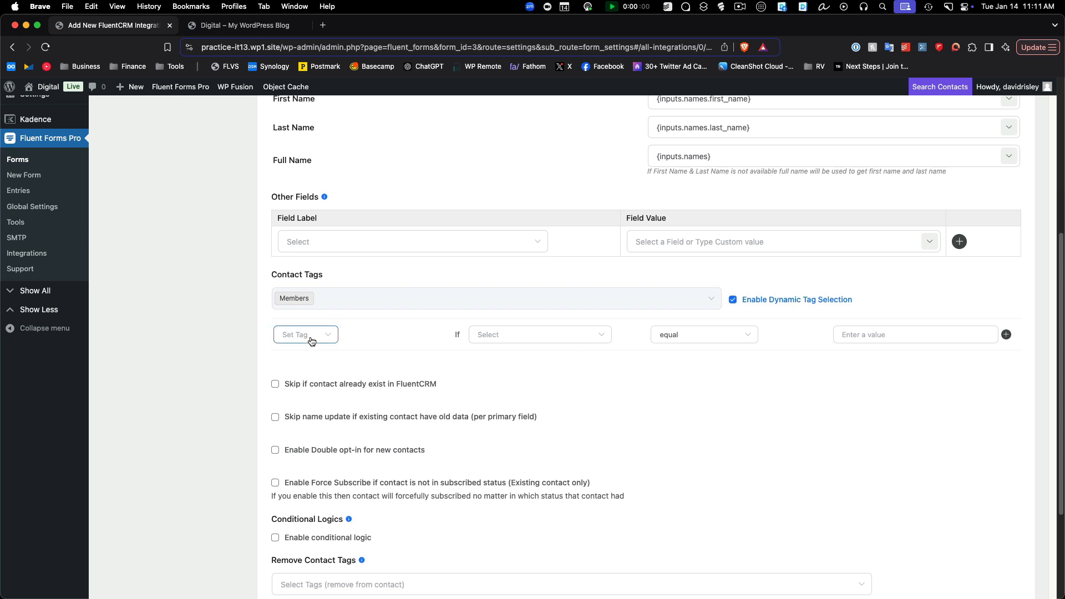
click(312, 341)
click(269, 350)
click(733, 300)
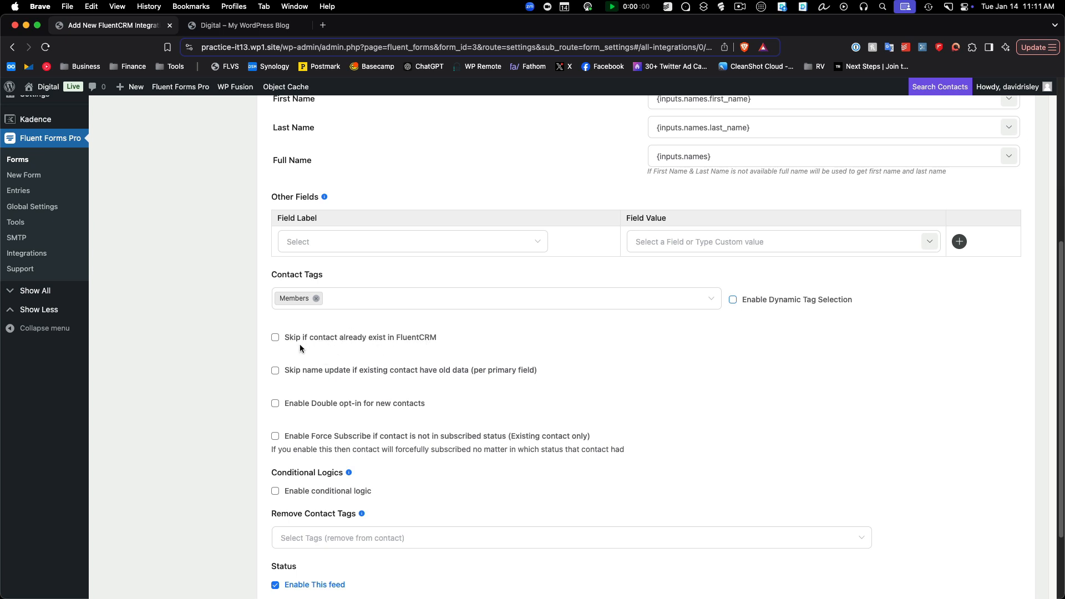
click(275, 337)
click(275, 339)
Enable double opt-in for new contacts and force subscribe for existing unsubscribed contacts, and save the FluentCRM feed
scroll(338, 341, down, 1)
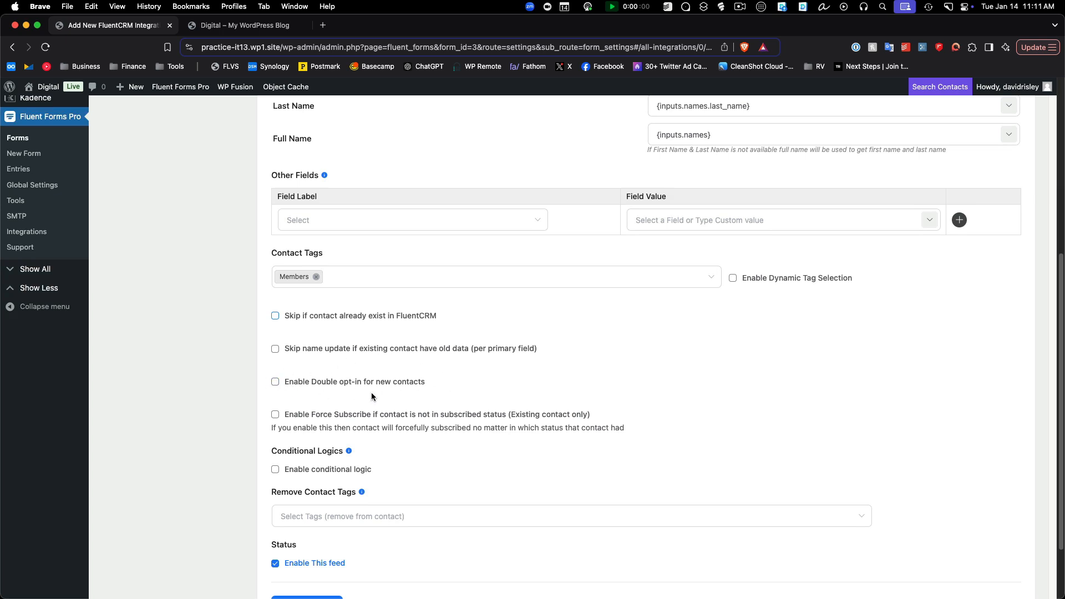
click(276, 382)
scroll(438, 380, down, 1)
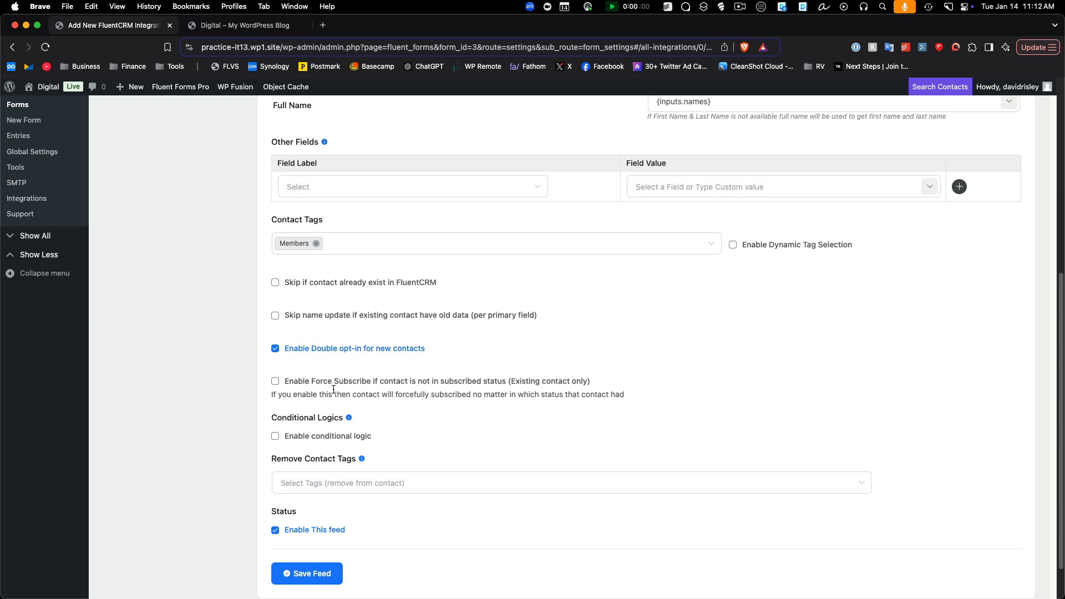
click(285, 384)
click(288, 579)
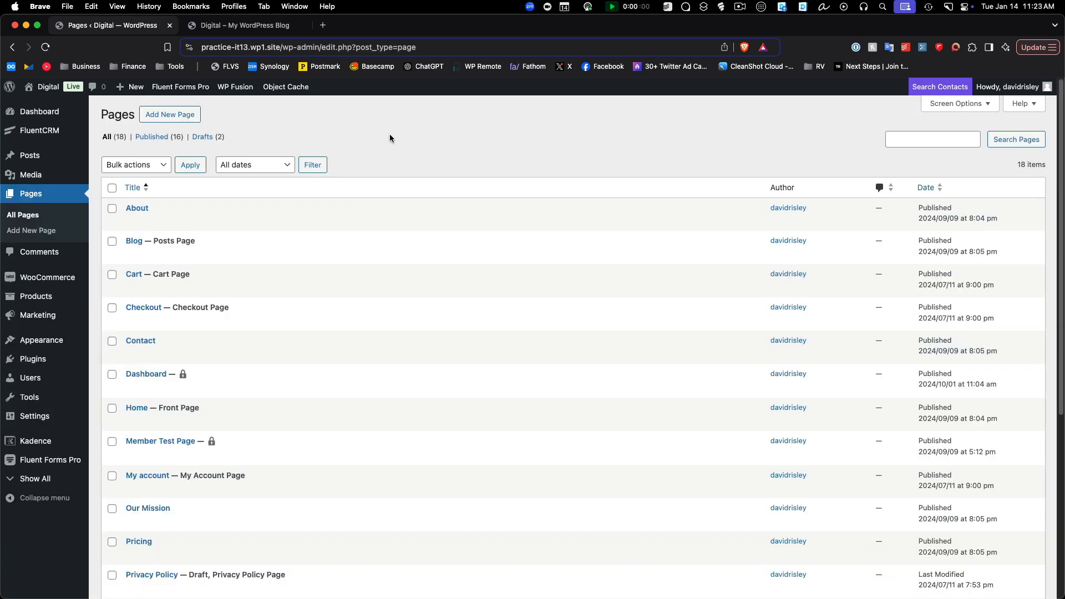
Create a new page titled Register and embed the Free Member Registration form in it with a Fluent Forms block
click(184, 118)
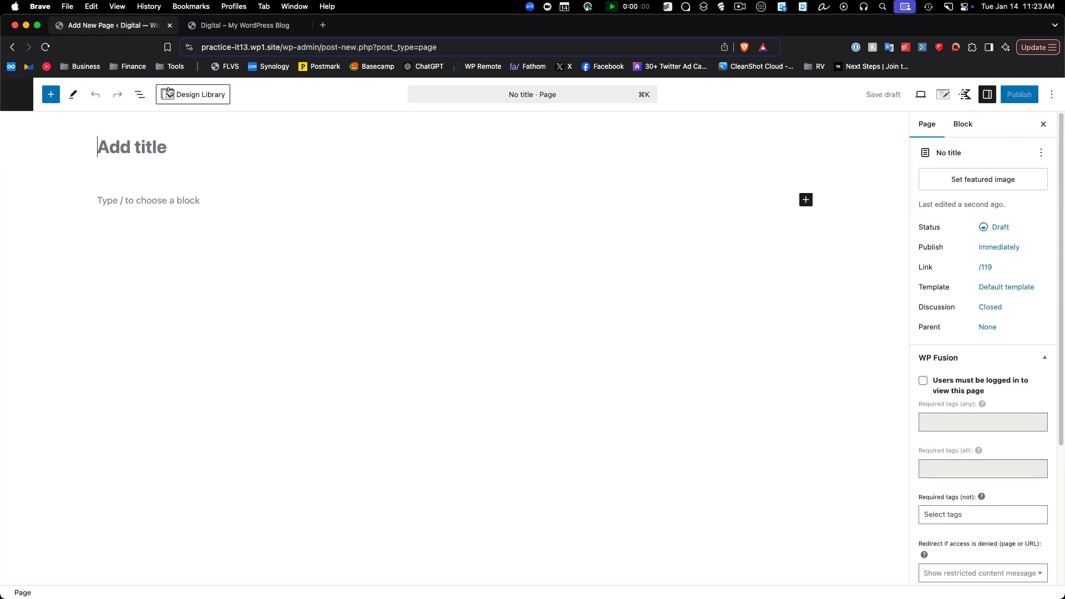
text(Register)
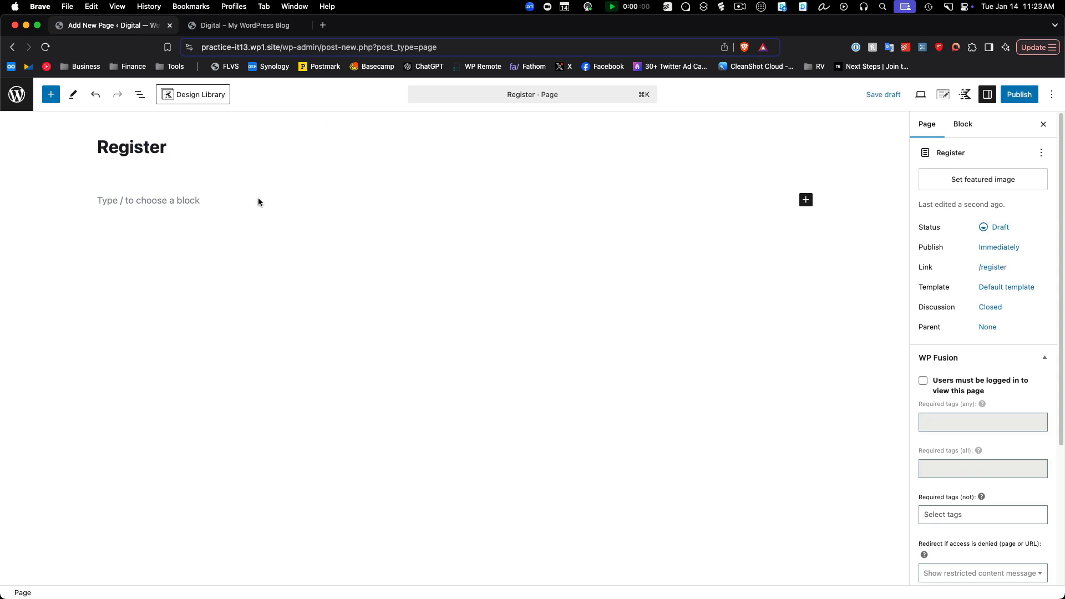
click(211, 203)
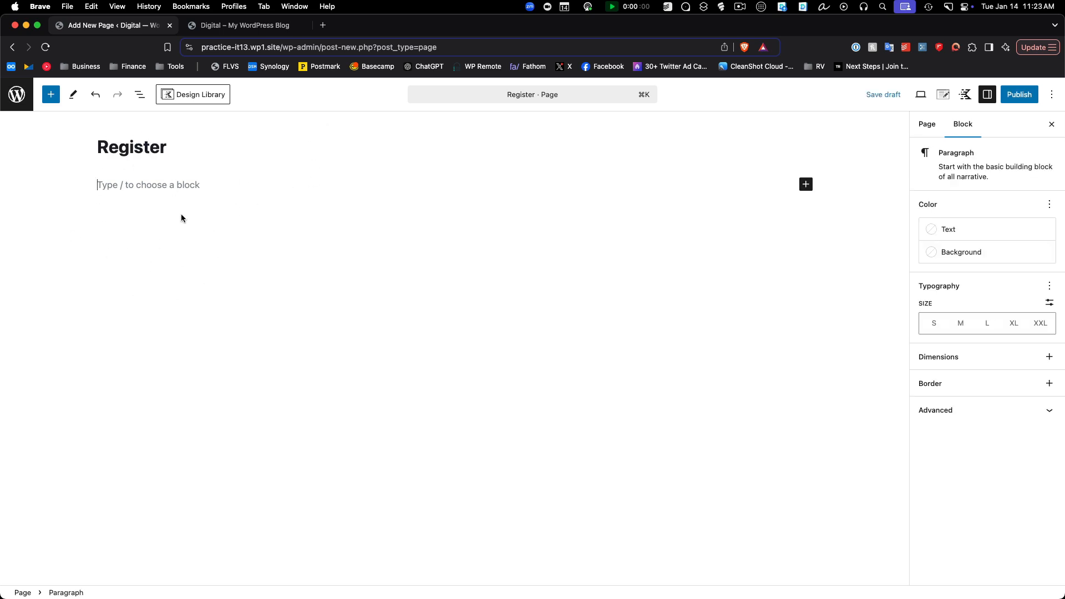
text(/flue)
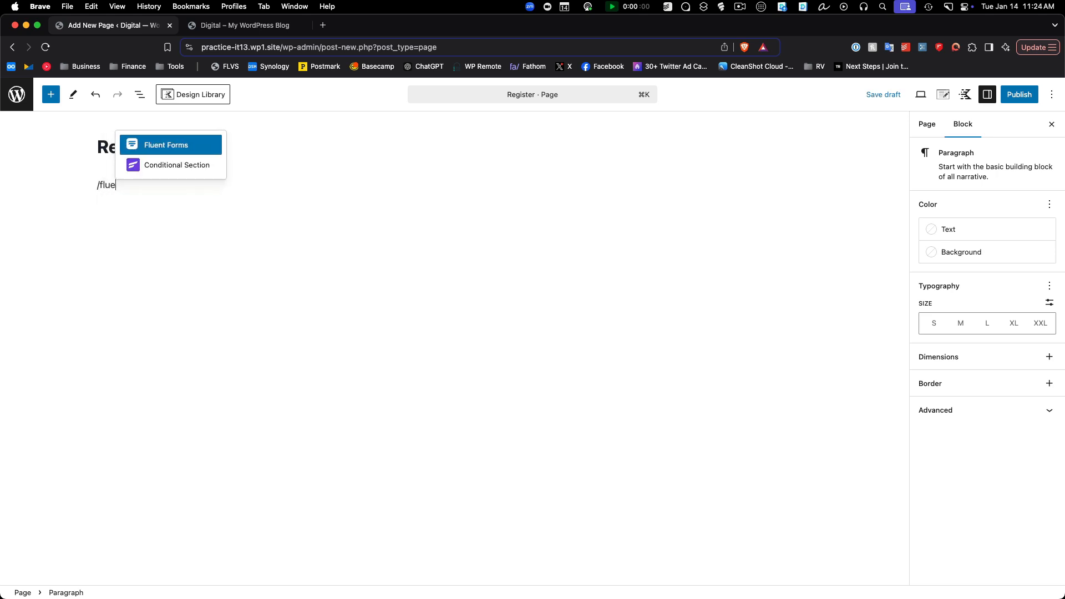
click(169, 145)
click(206, 262)
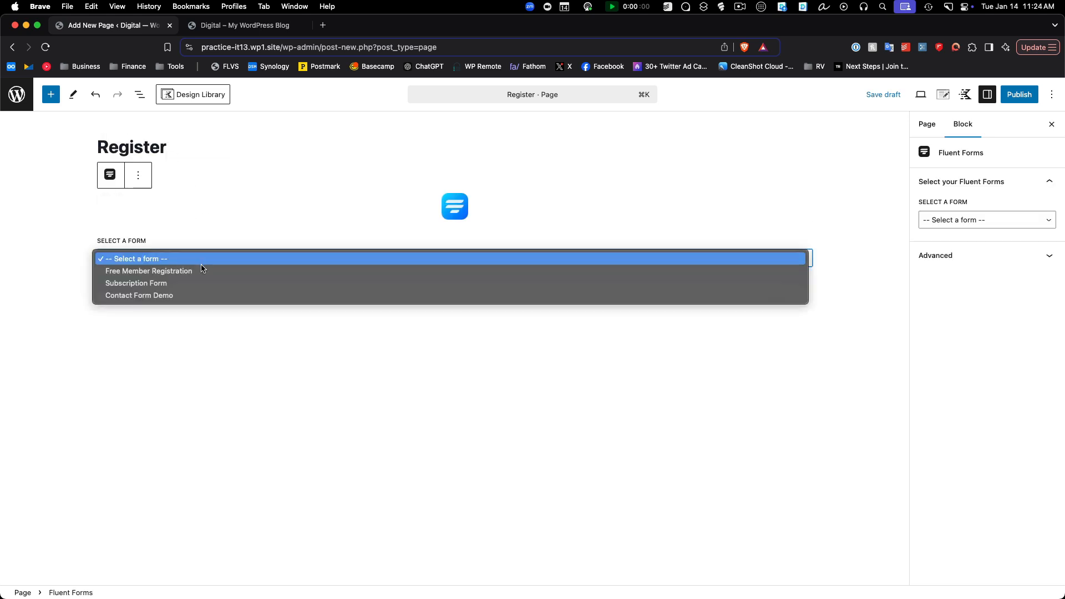
click(202, 271)
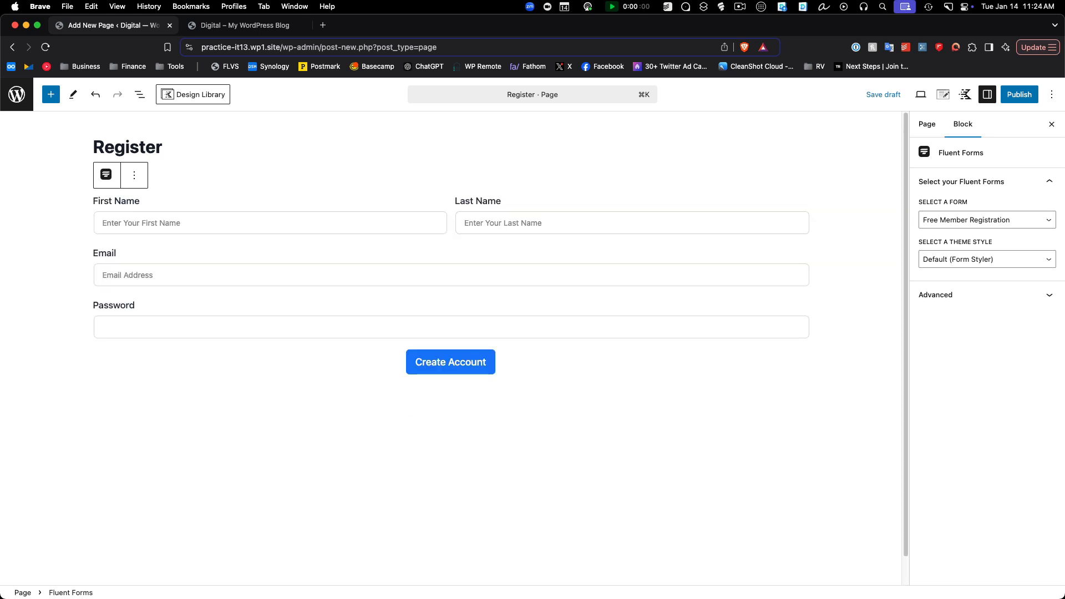
Publish the Register page and view it on the site
click(1025, 98)
click(1026, 97)
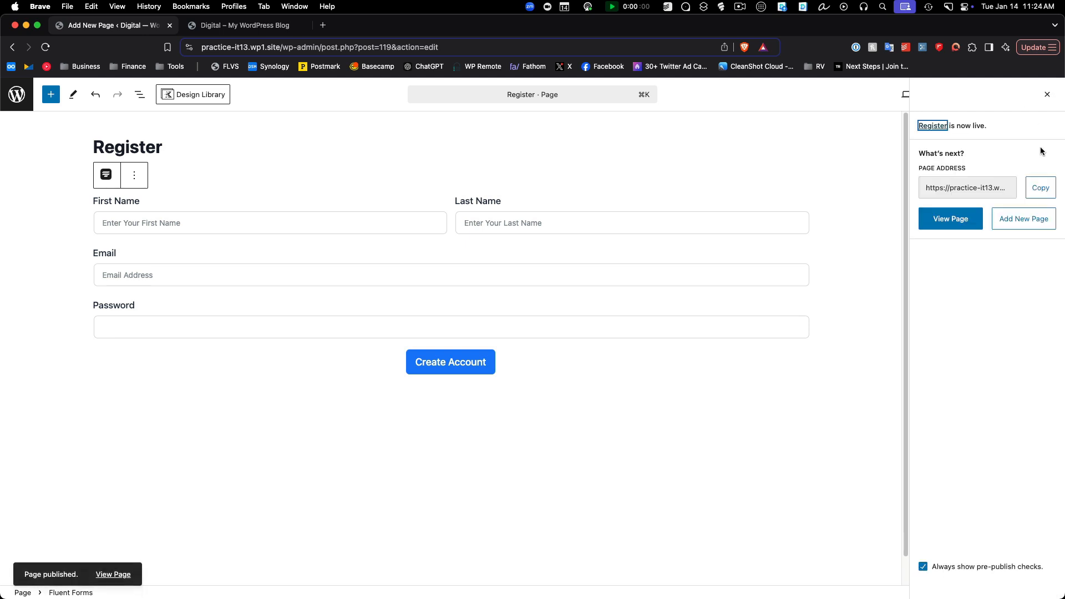
click(958, 222)
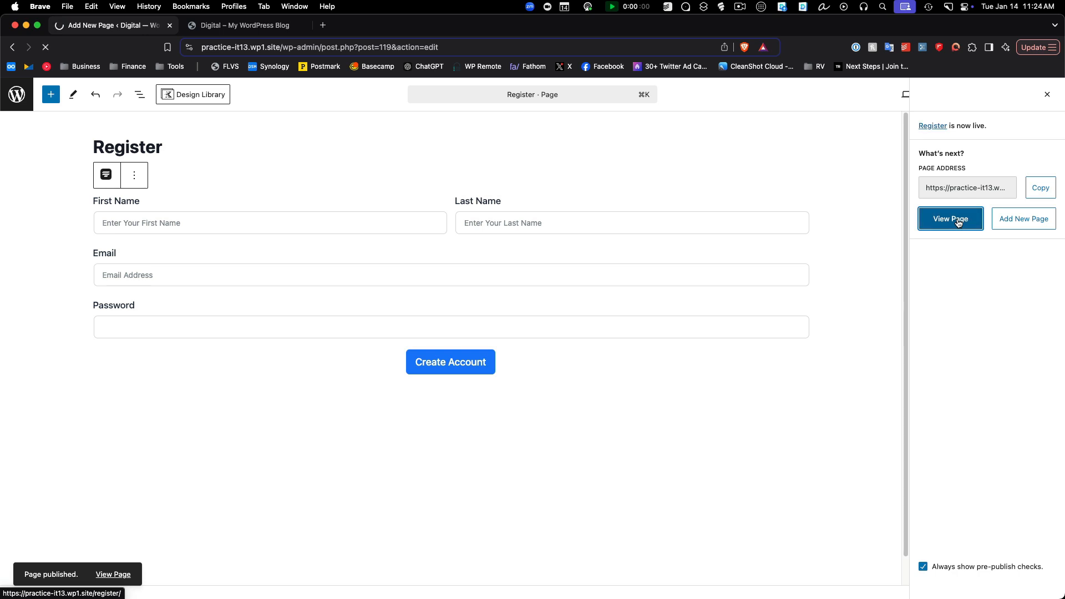
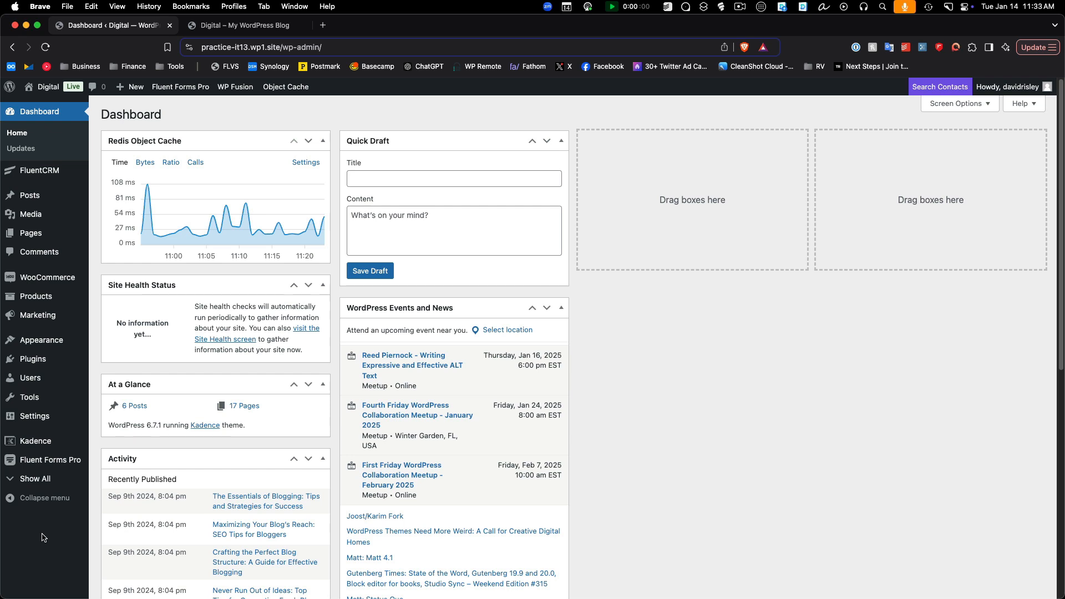
Enable Honeypot Security in the Fluent Forms global settings and save the settings
mouse_move(53, 463)
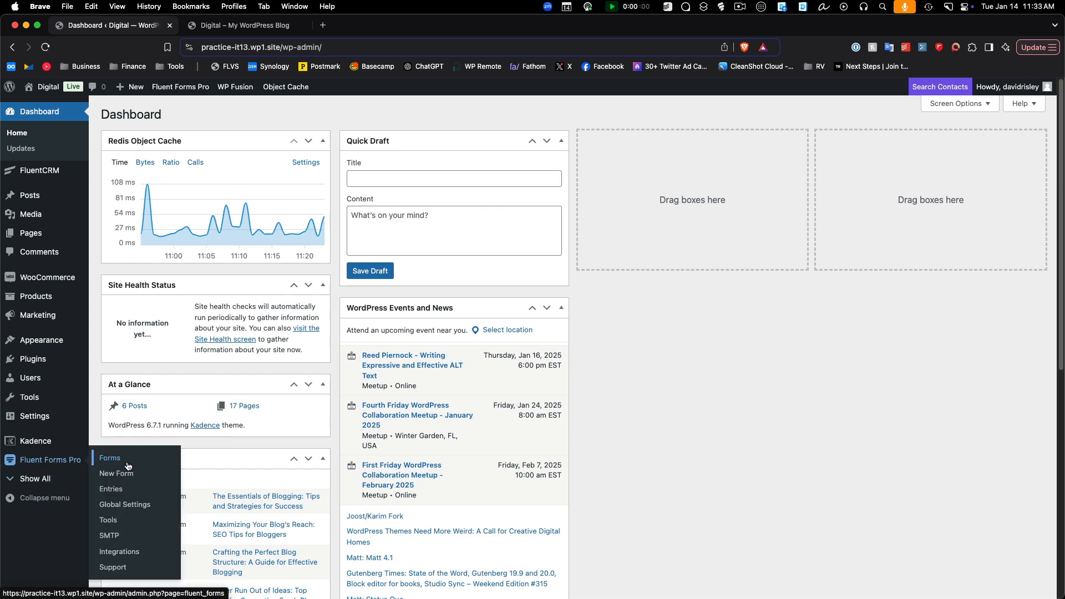
click(121, 507)
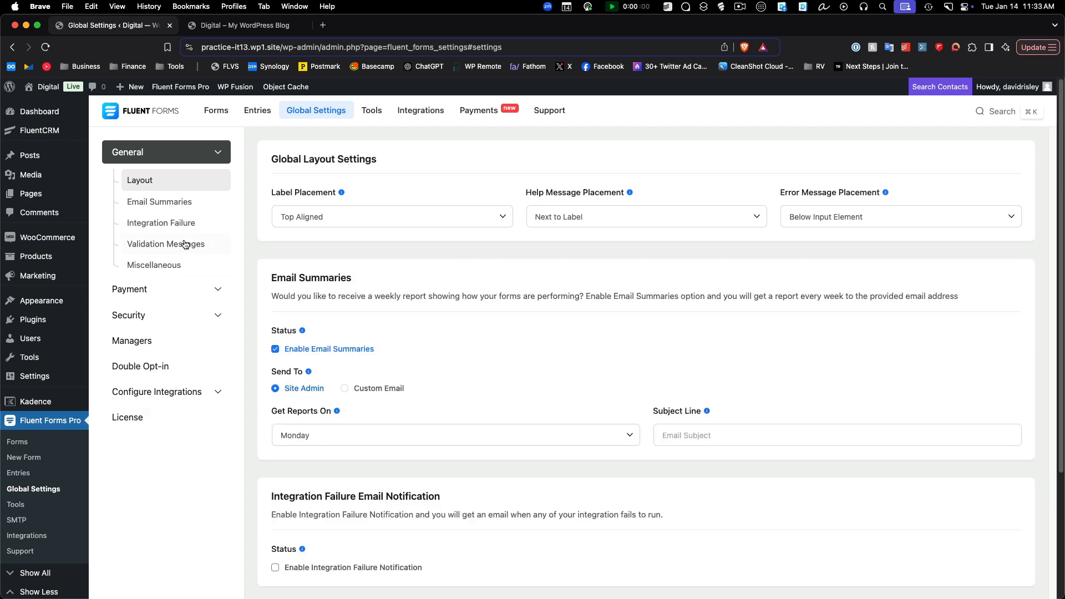
scroll(444, 378, down, 20)
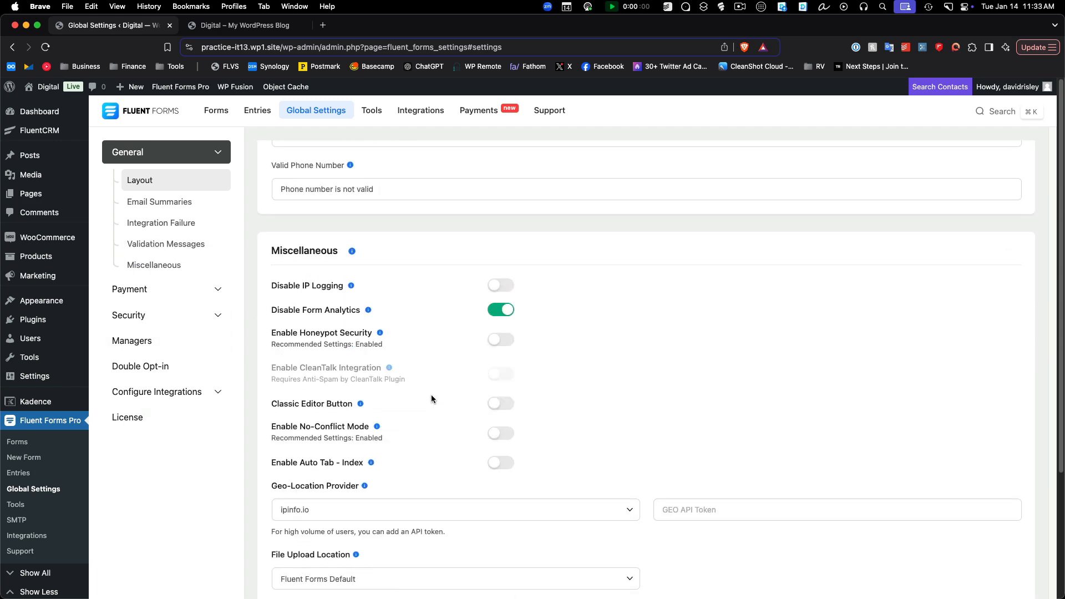
scroll(431, 394, down, 3)
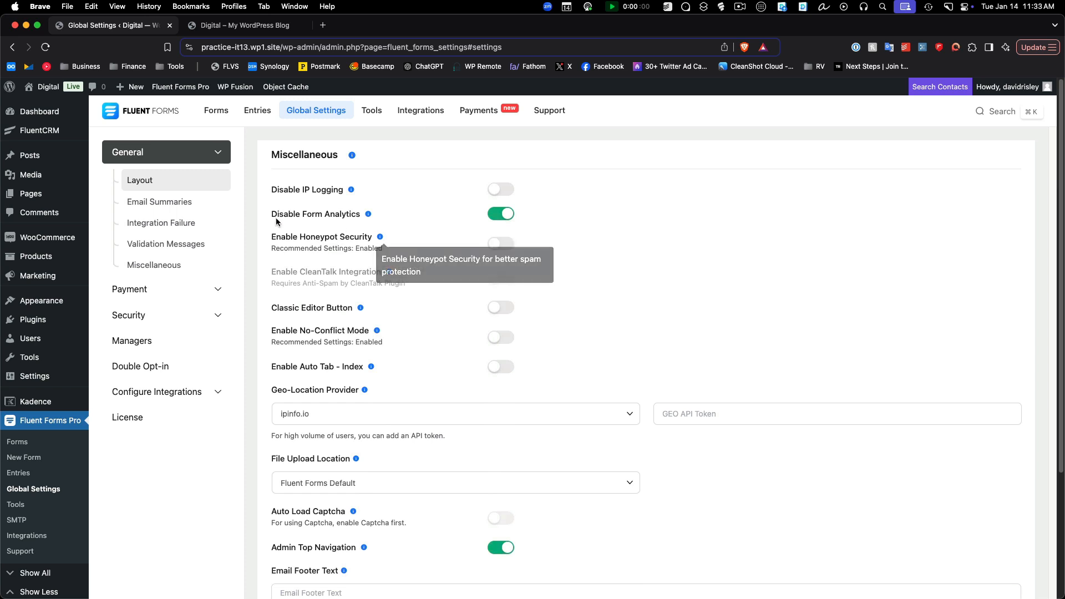
click(507, 247)
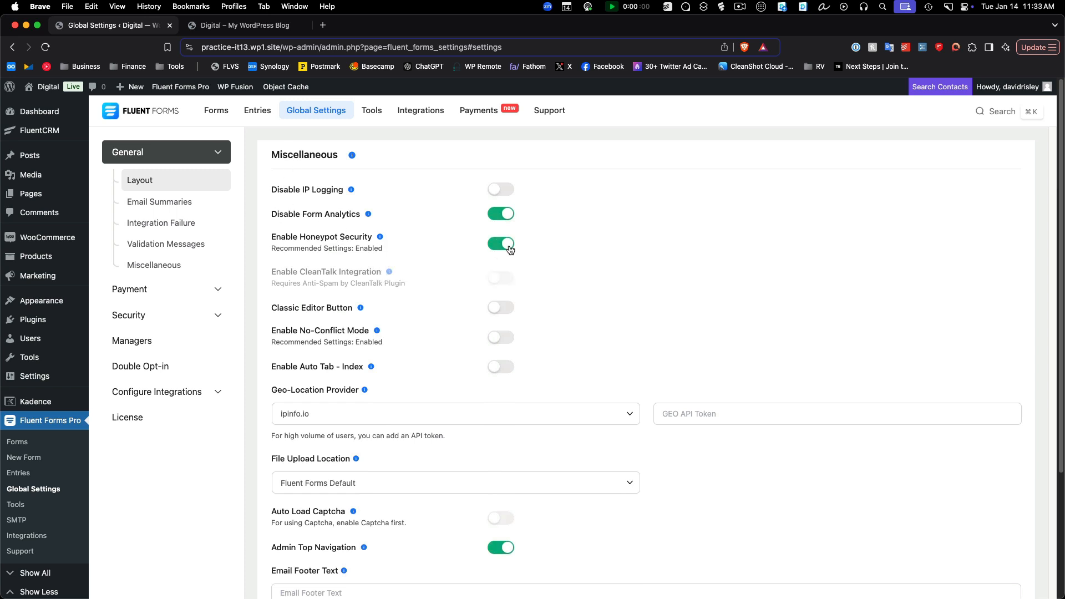
scroll(533, 347, down, 5)
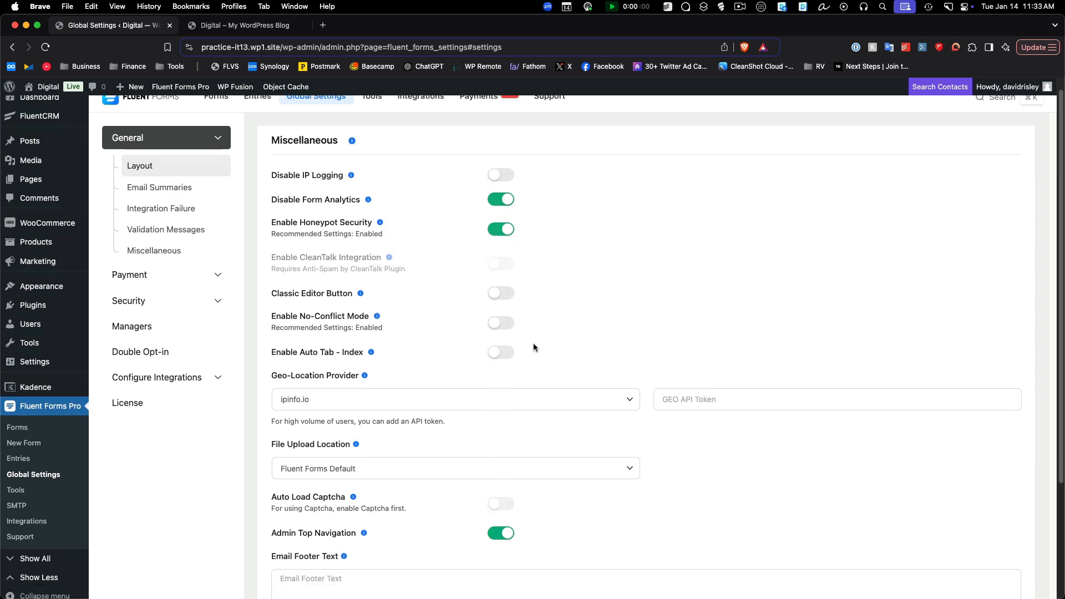
click(294, 540)
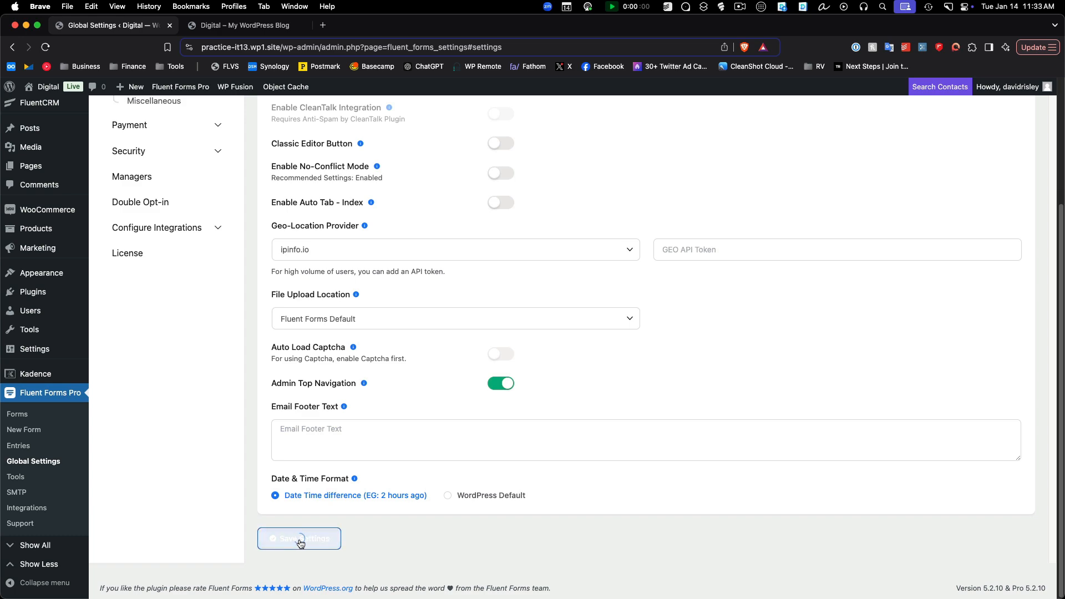
scroll(489, 446, up, 5)
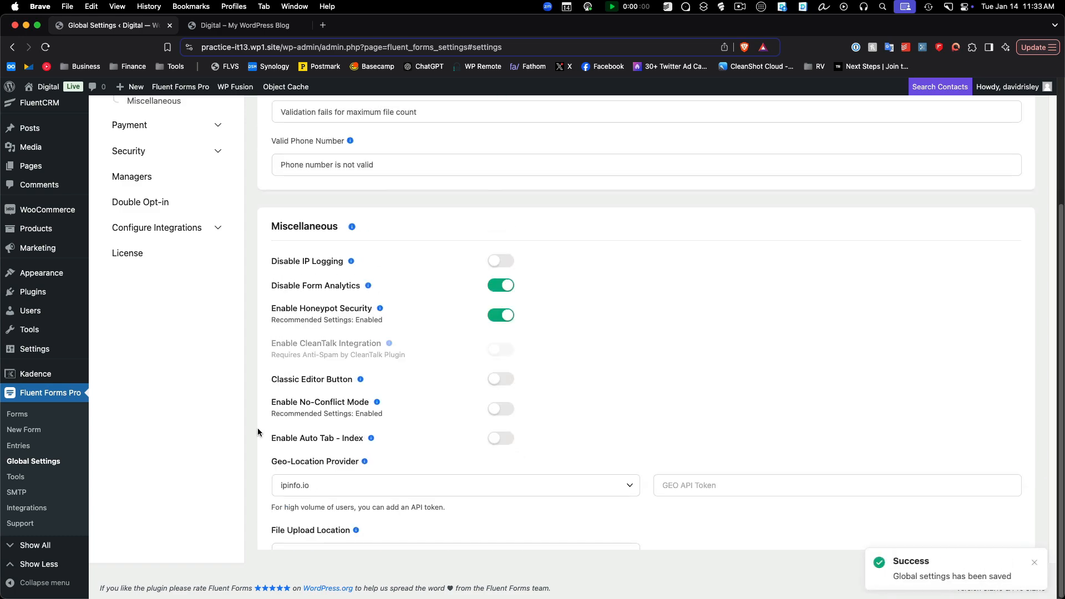
Find the WP Armour – Honeypot Anti Spam plugin by searching "wp armour", install it and activate it
mouse_move(39, 294)
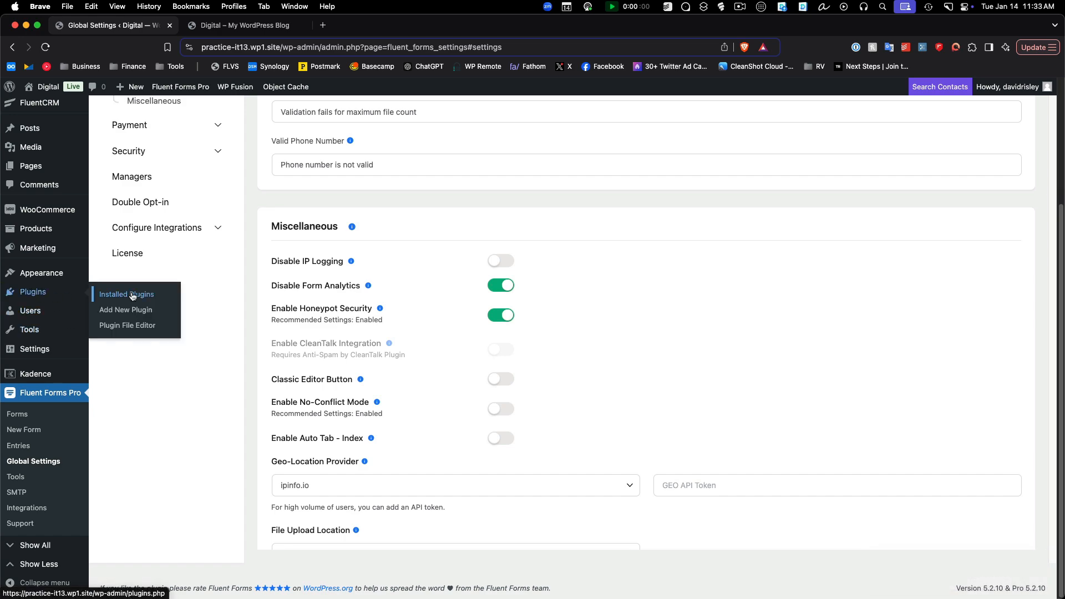
click(127, 311)
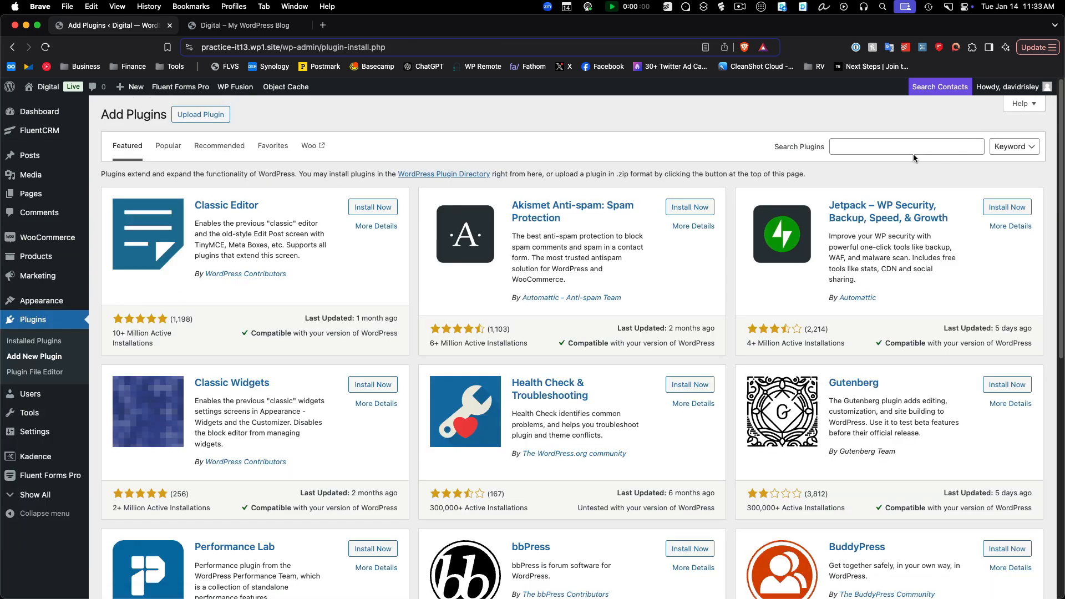
click(913, 146)
text(wp armour)
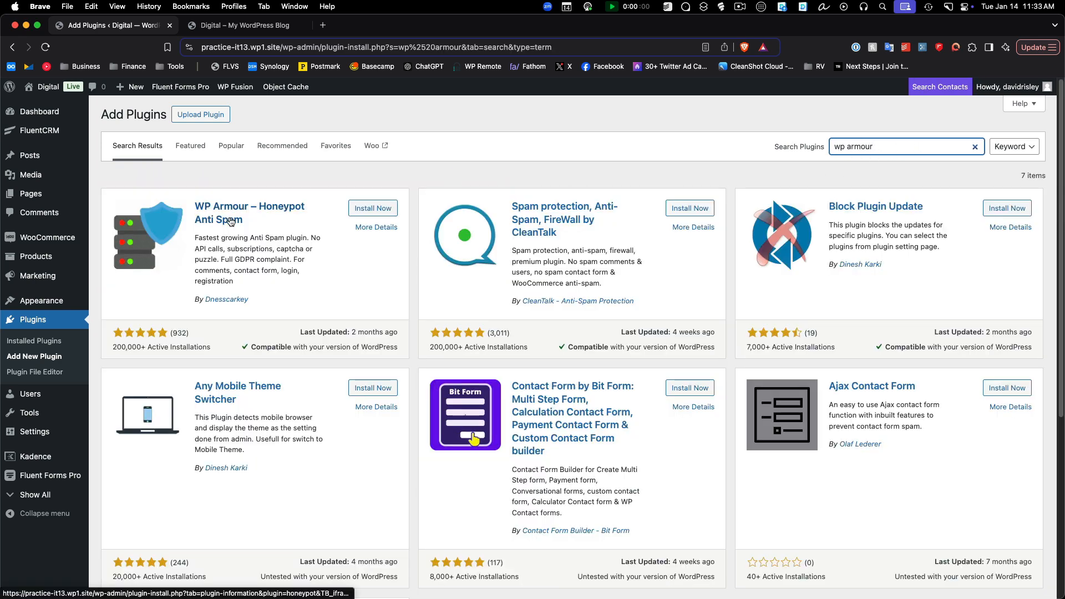
click(373, 209)
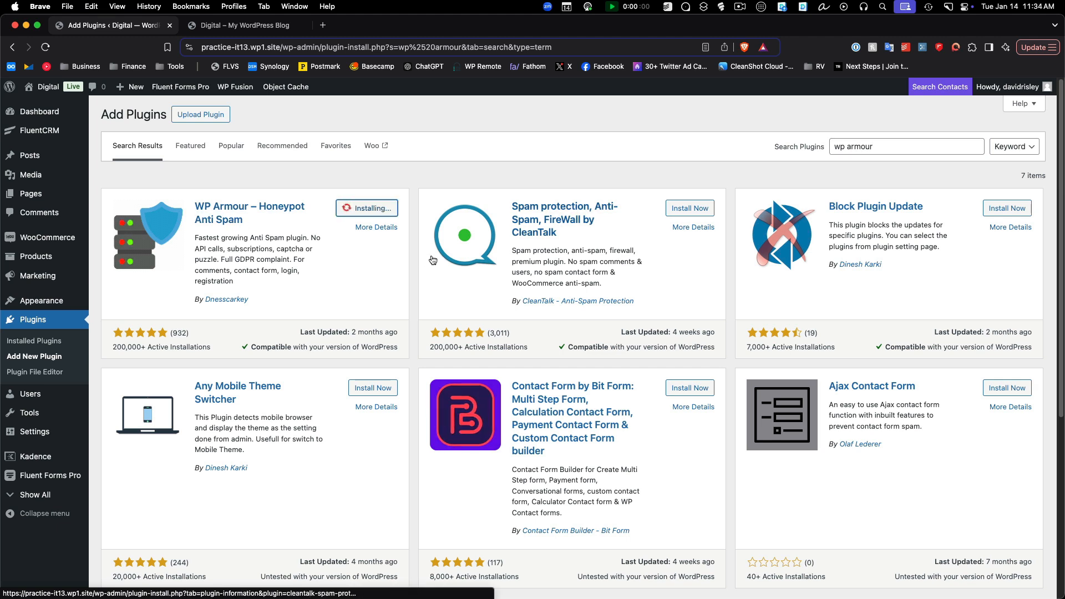
click(379, 211)
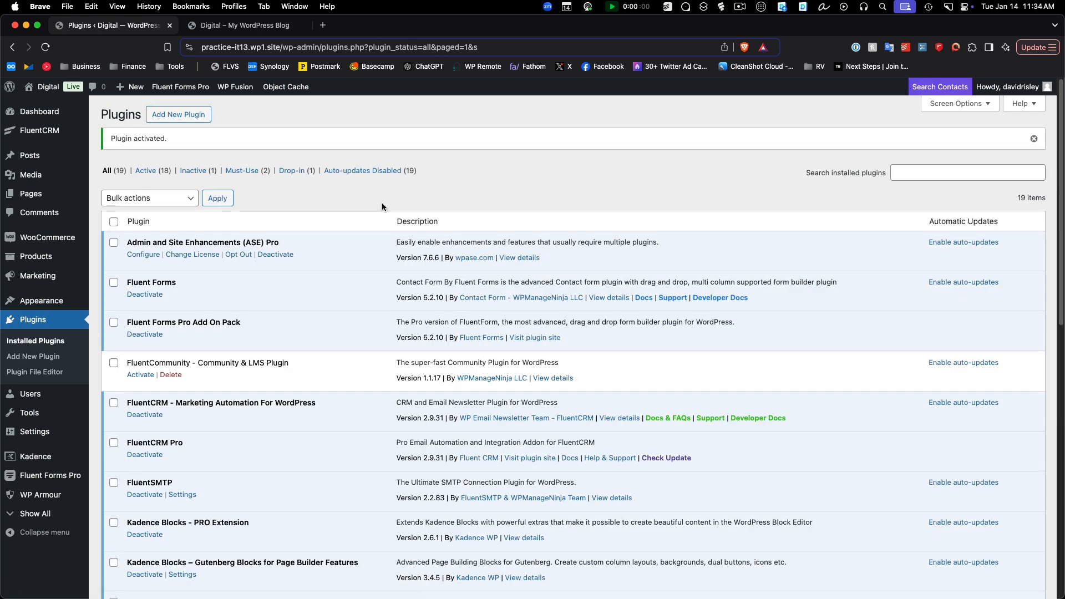
Examine the honeypot field name in the WP Armour general settings
click(59, 499)
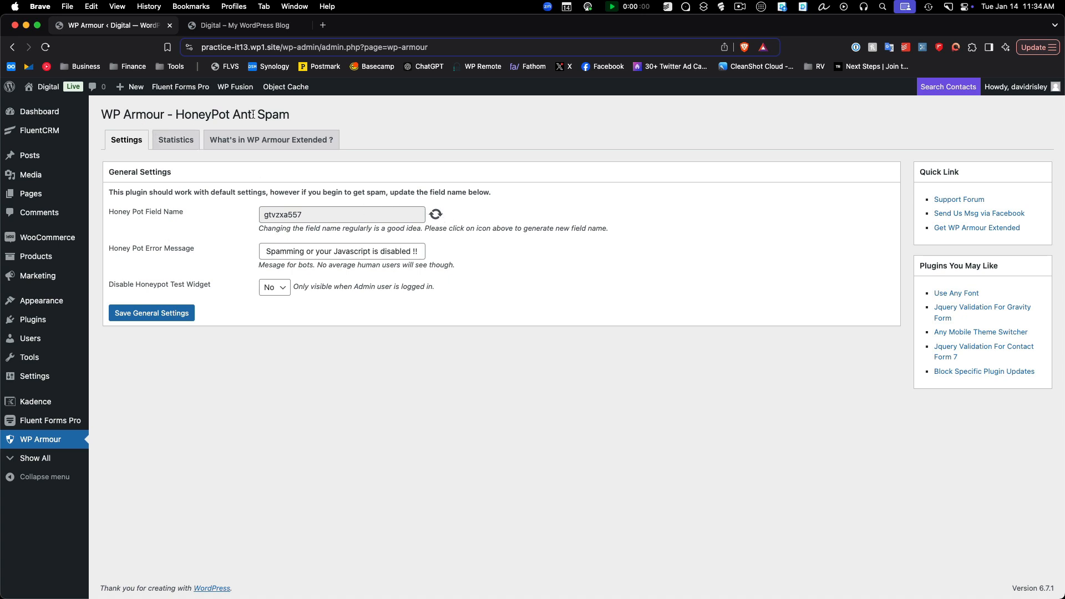
drag(308, 214, 236, 214)
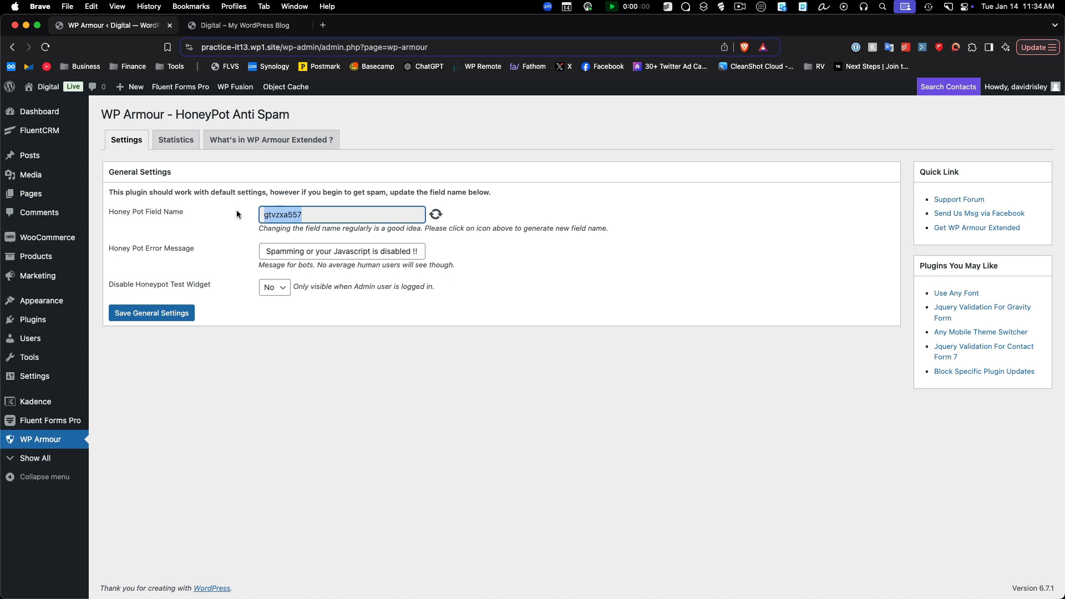
click(305, 400)
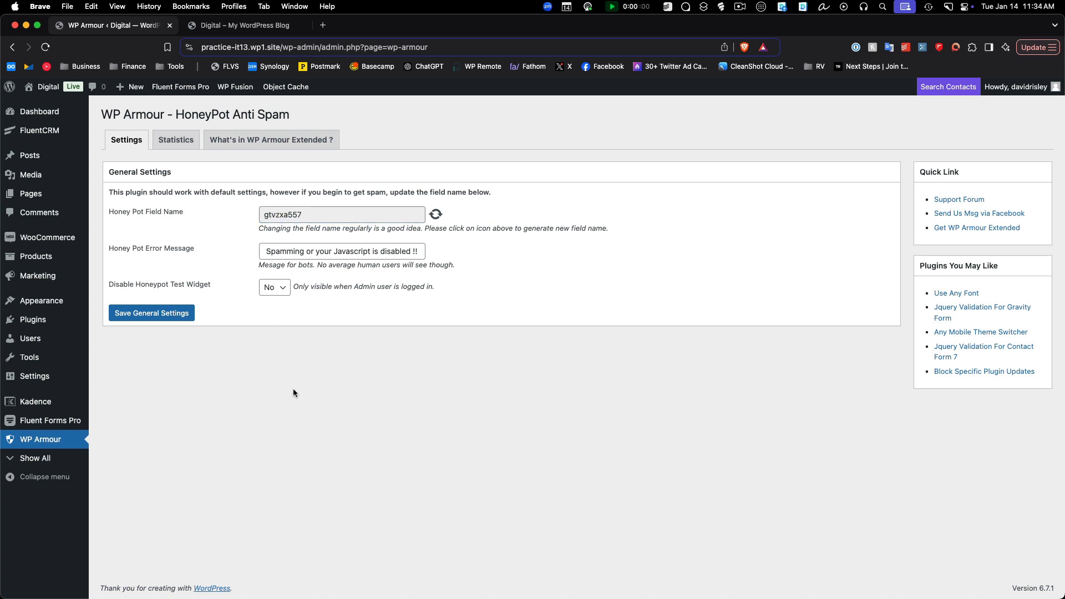
Load the site's /register page in the other browser tab and check the WP Armour notice below the form
click(234, 28)
click(344, 46)
click(386, 47)
text(/register)
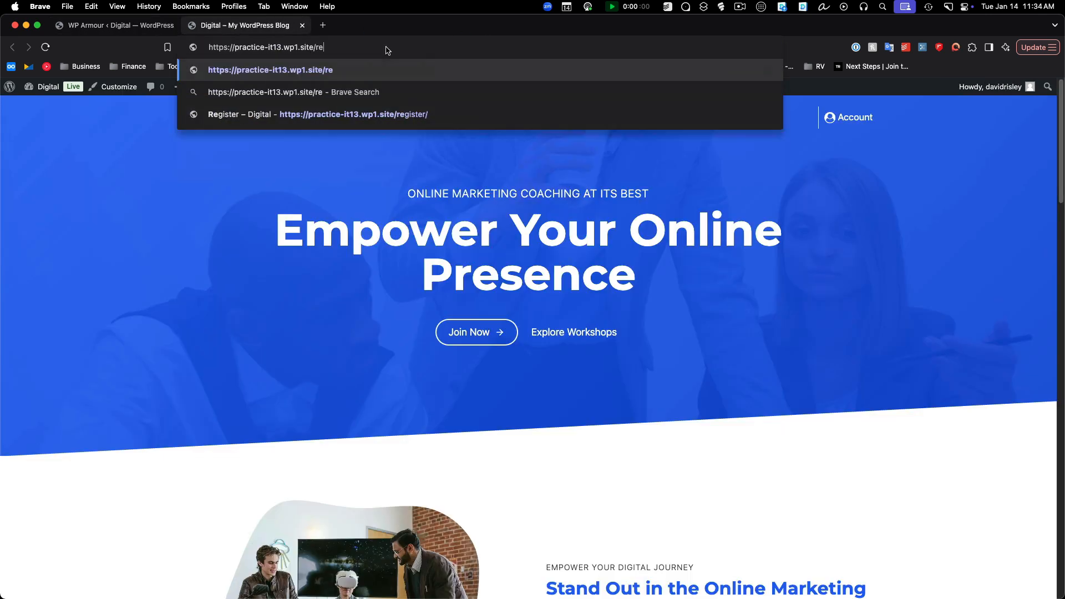
key(Return)
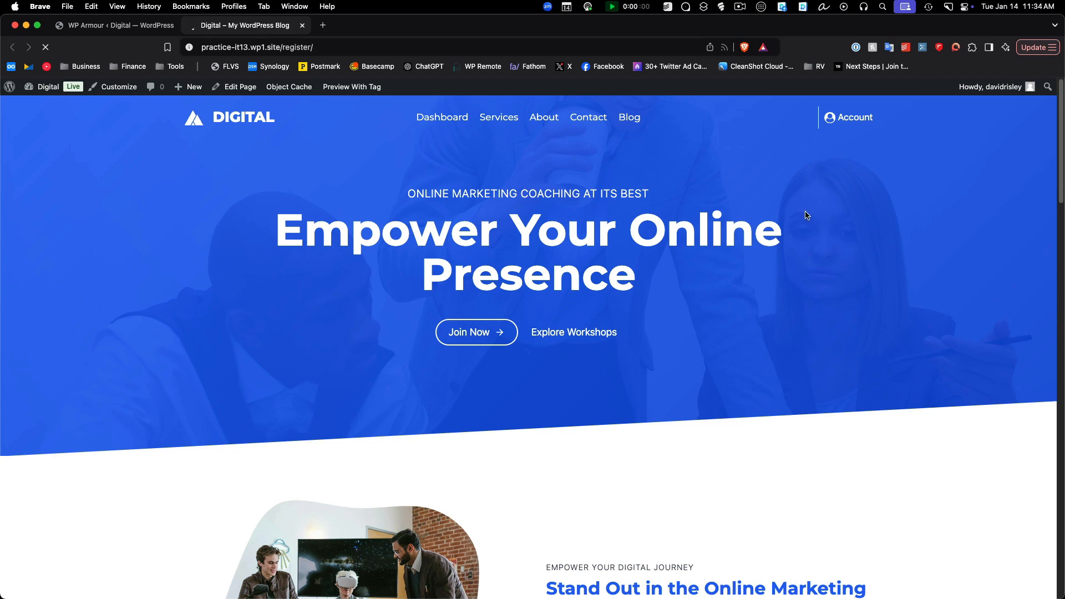
scroll(621, 288, down, 1)
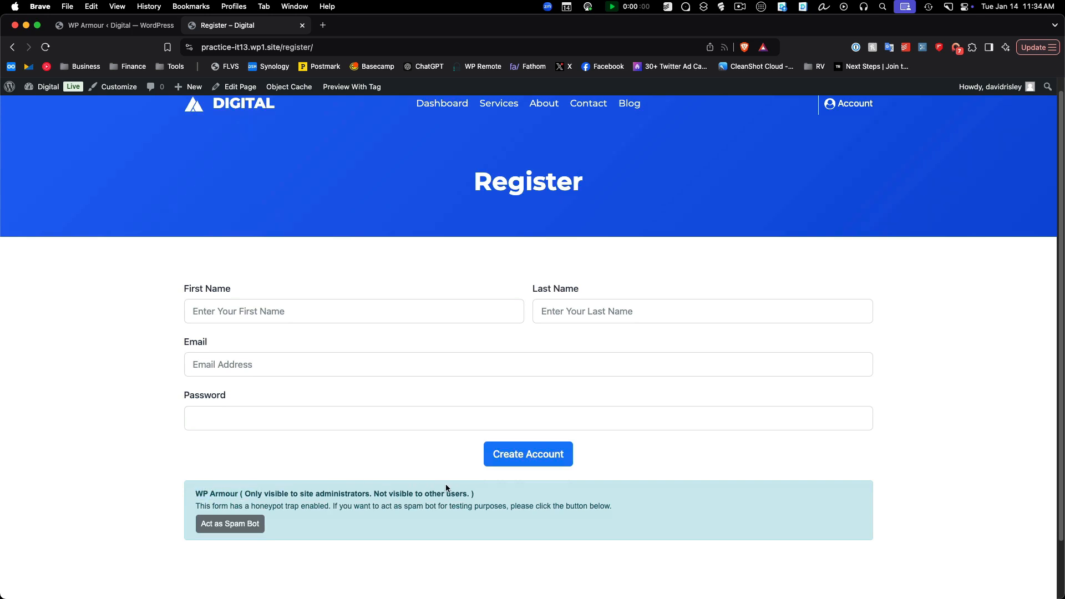
drag(196, 493, 500, 494)
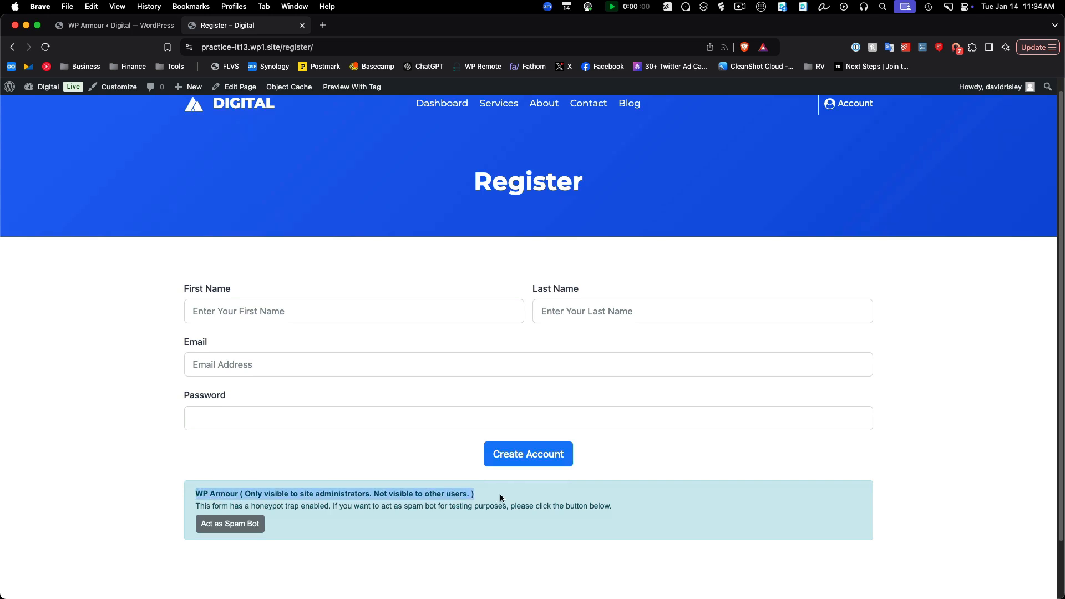
click(500, 498)
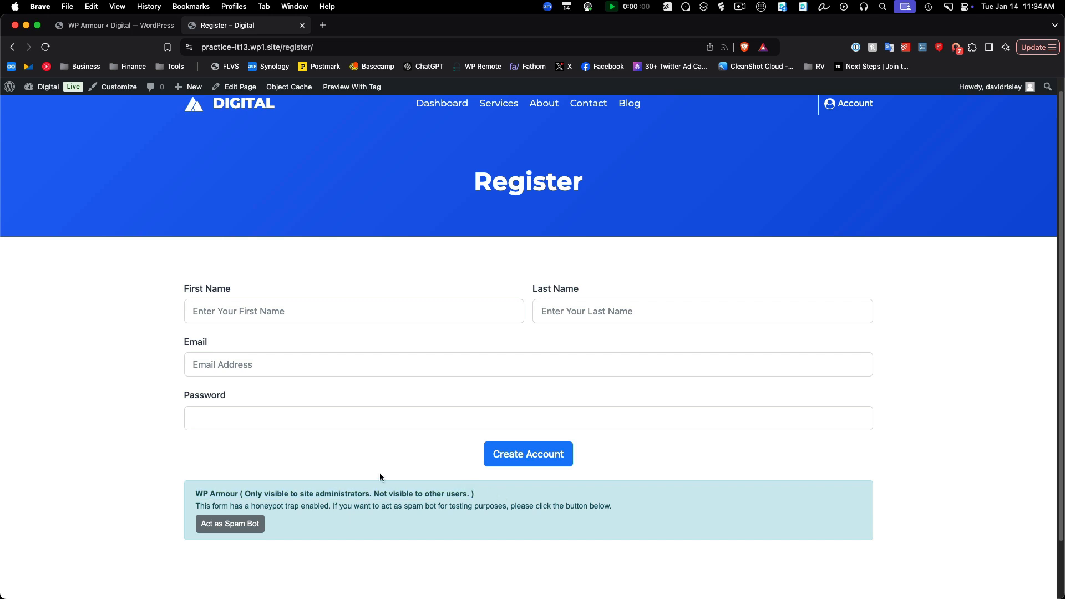
Set Disable Honeypot Test Widget to Yes in the WP Armour settings and save them
click(102, 26)
click(278, 288)
click(271, 299)
click(170, 315)
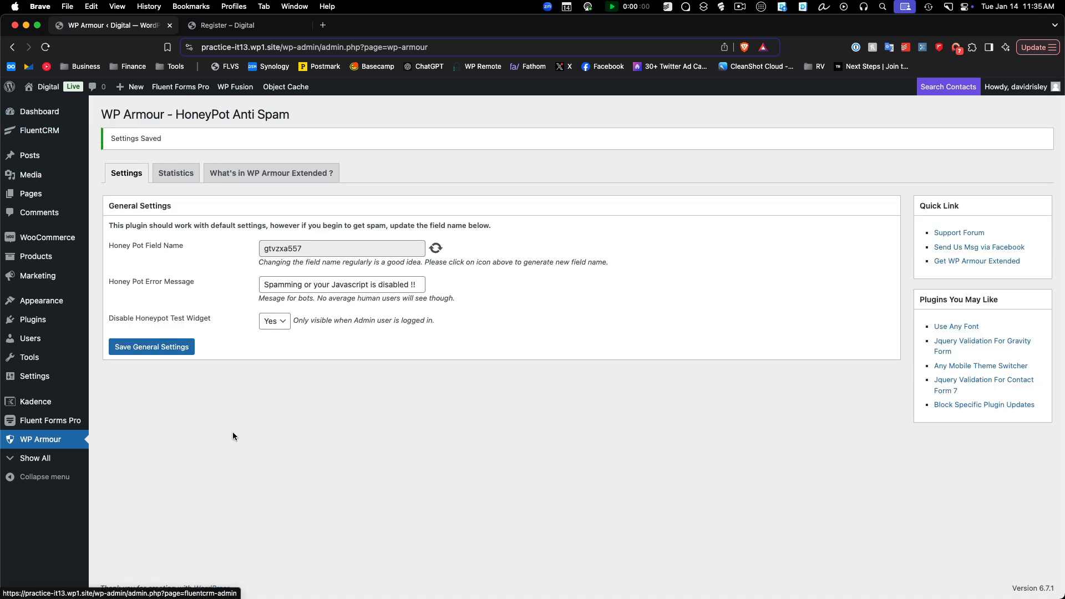
Review the reCAPTCHA, hCaptcha and Turnstile security settings in the Fluent Forms global settings, including Turnstile's Site Key and Secret Key fields
mouse_move(73, 424)
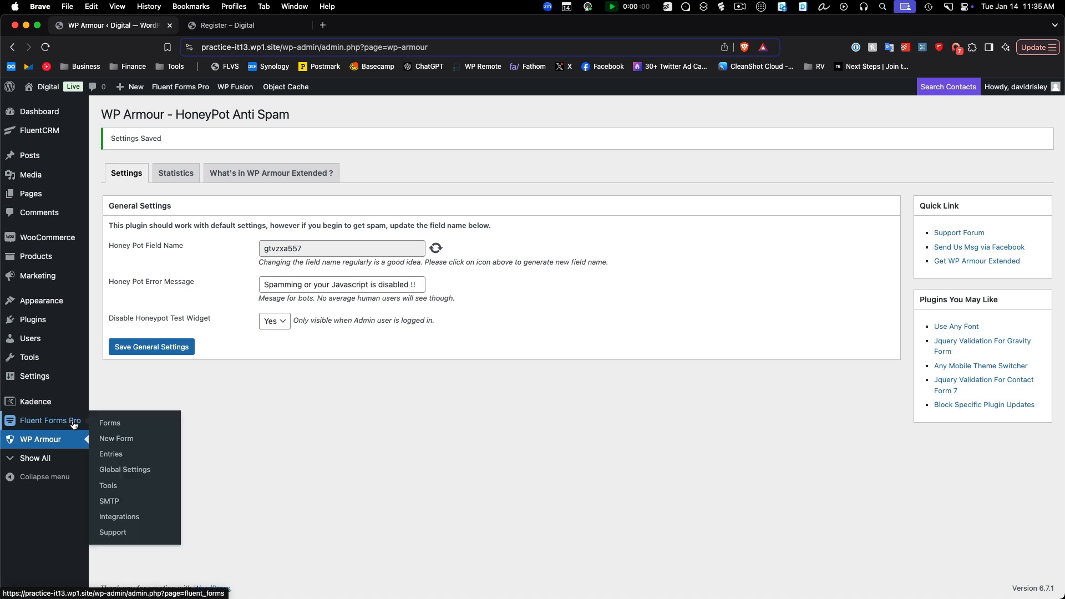
click(131, 470)
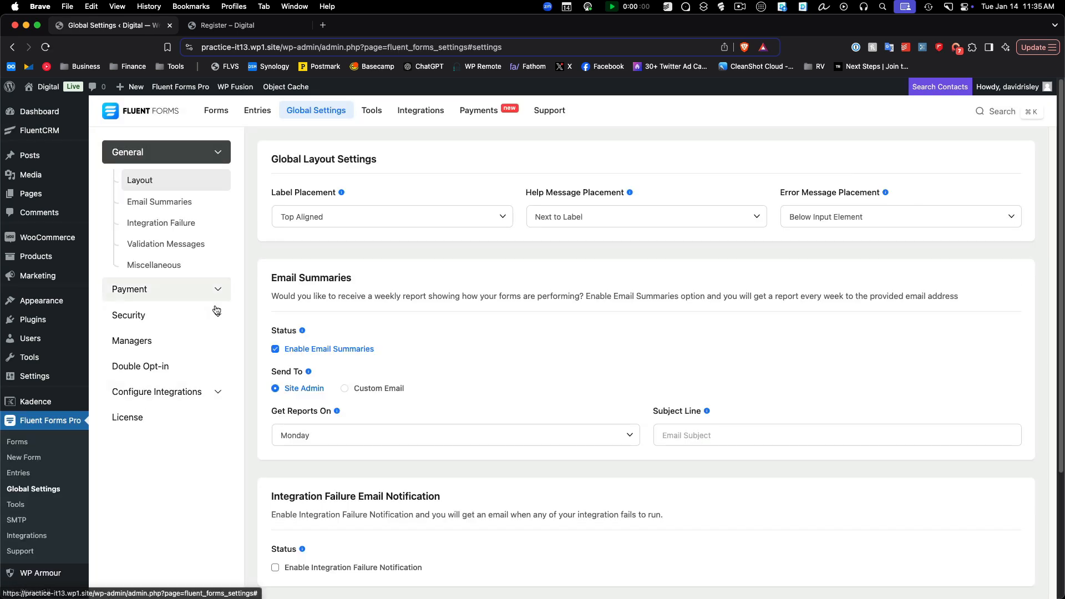
click(215, 313)
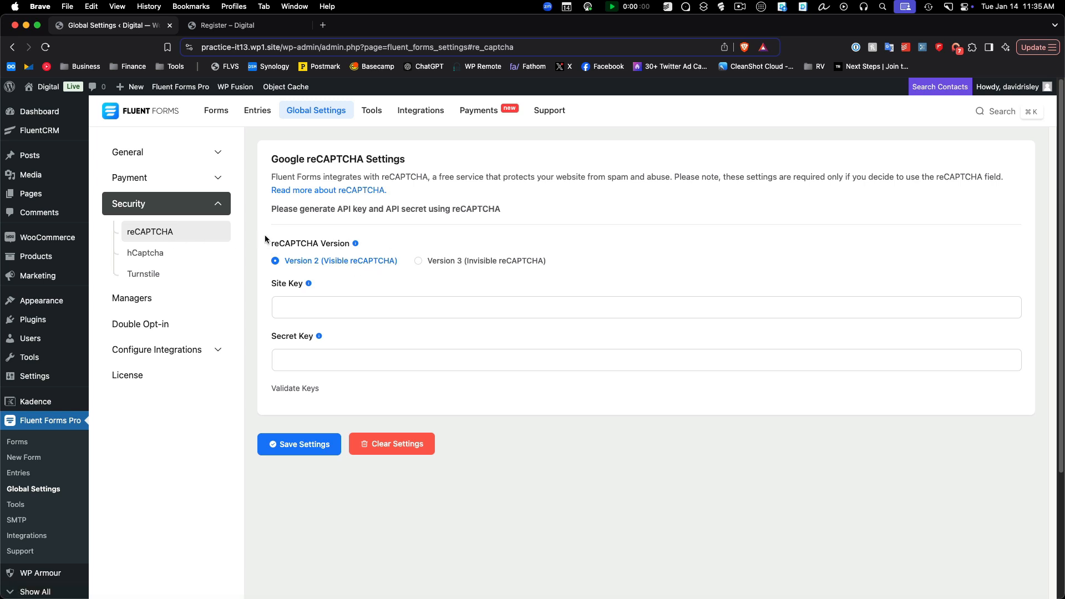
click(147, 254)
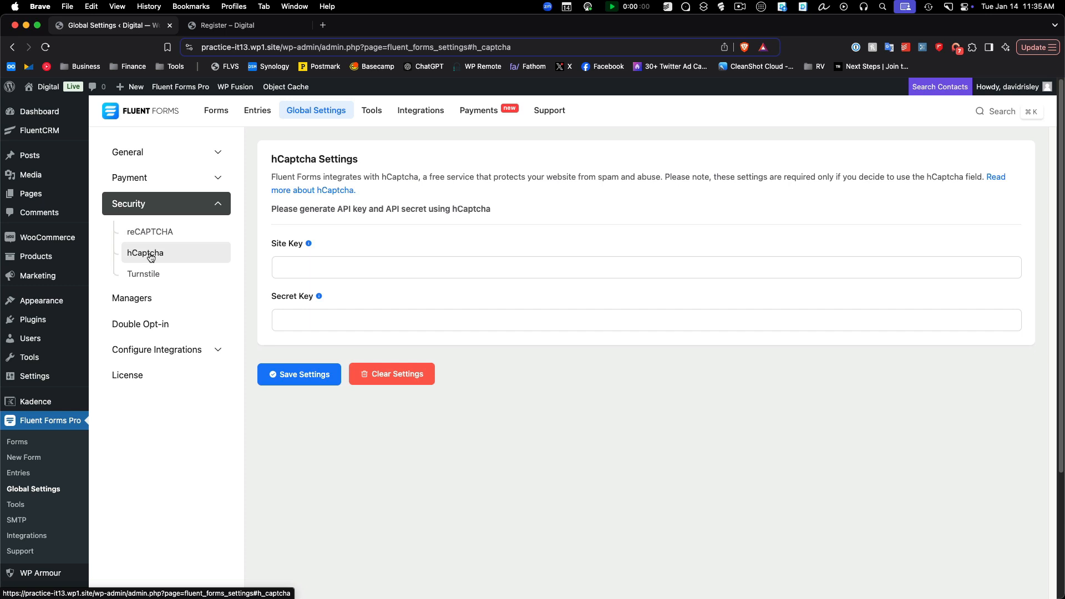
click(159, 277)
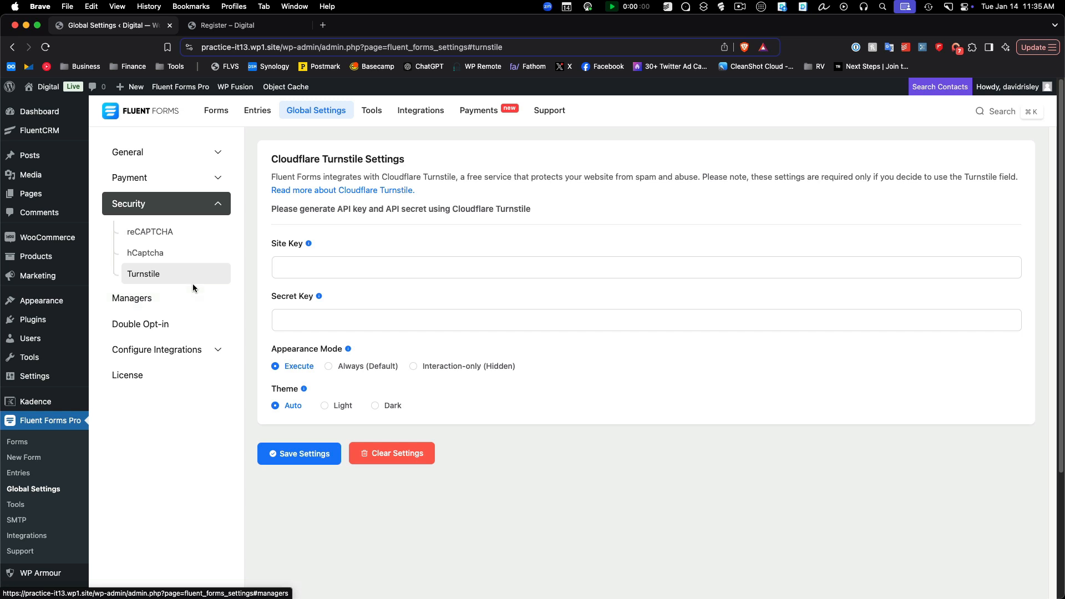
click(378, 260)
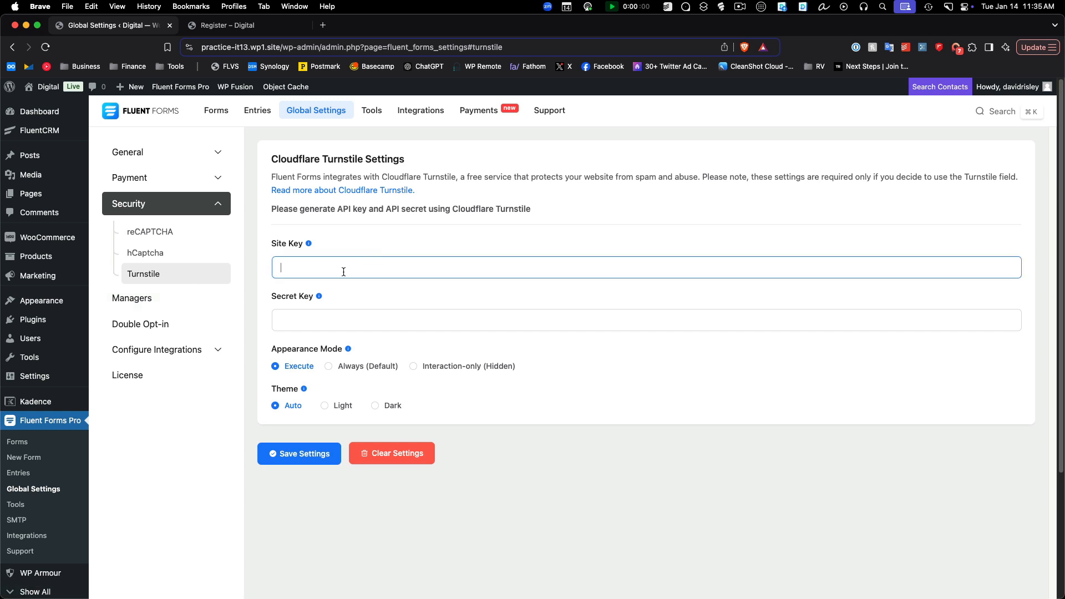
click(344, 314)
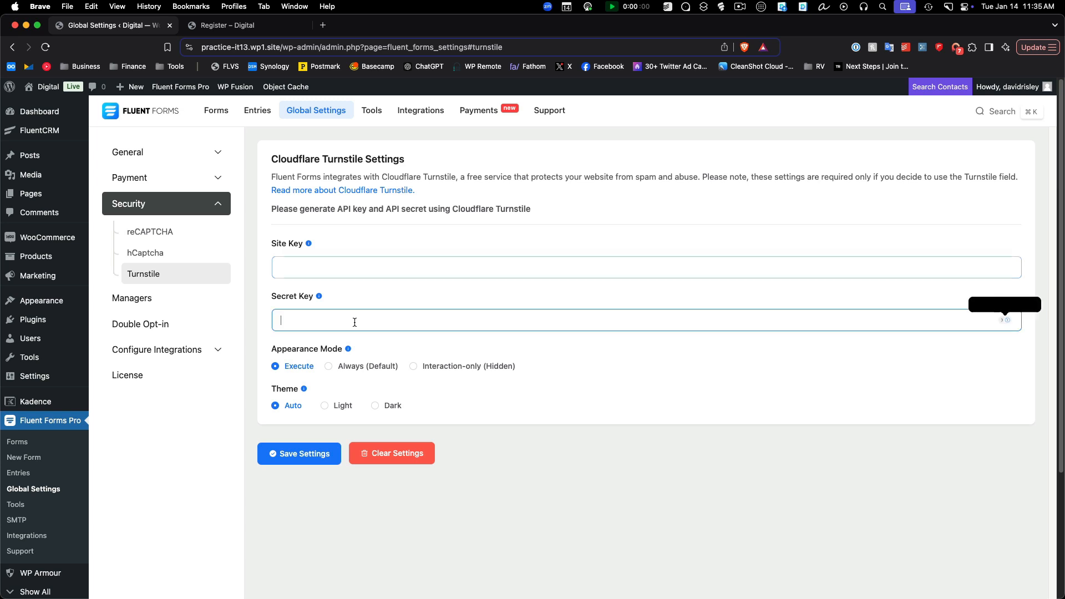